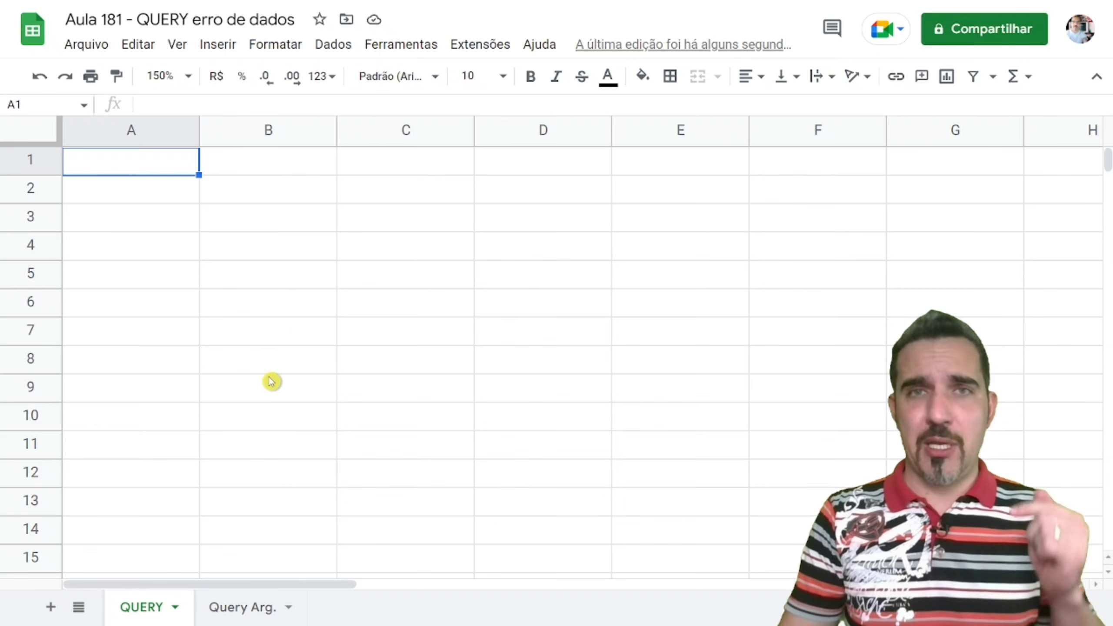
Review the query arguments listed in A5:B9 of the Query Arg. sheet, then return to the QUERY sheet.
left_click(242, 608)
left_click_drag(140, 312, 266, 429)
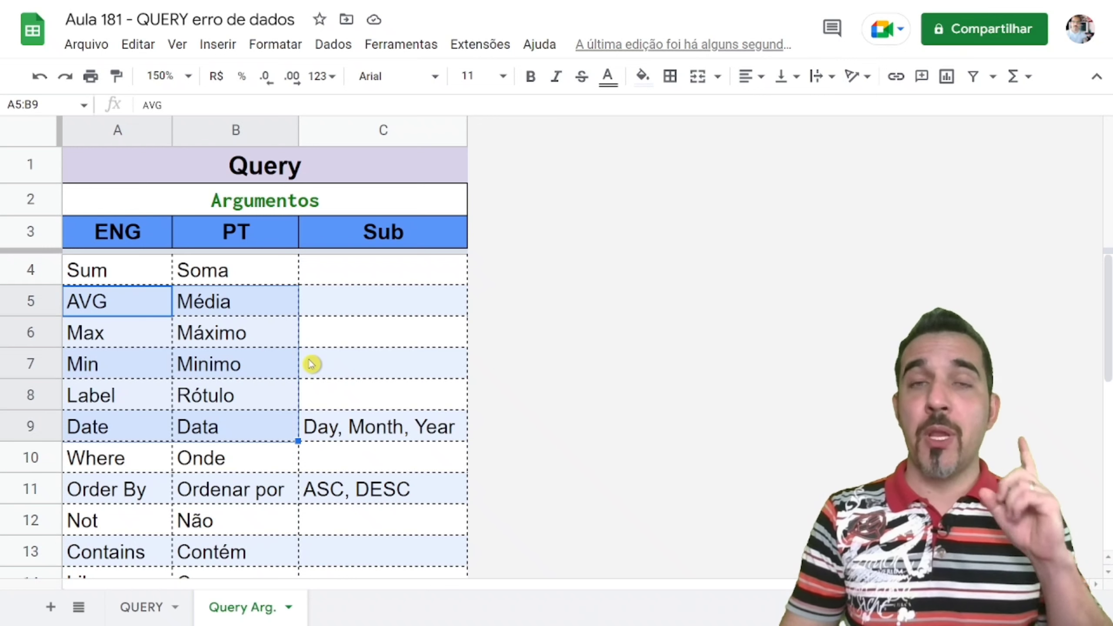
left_click(152, 607)
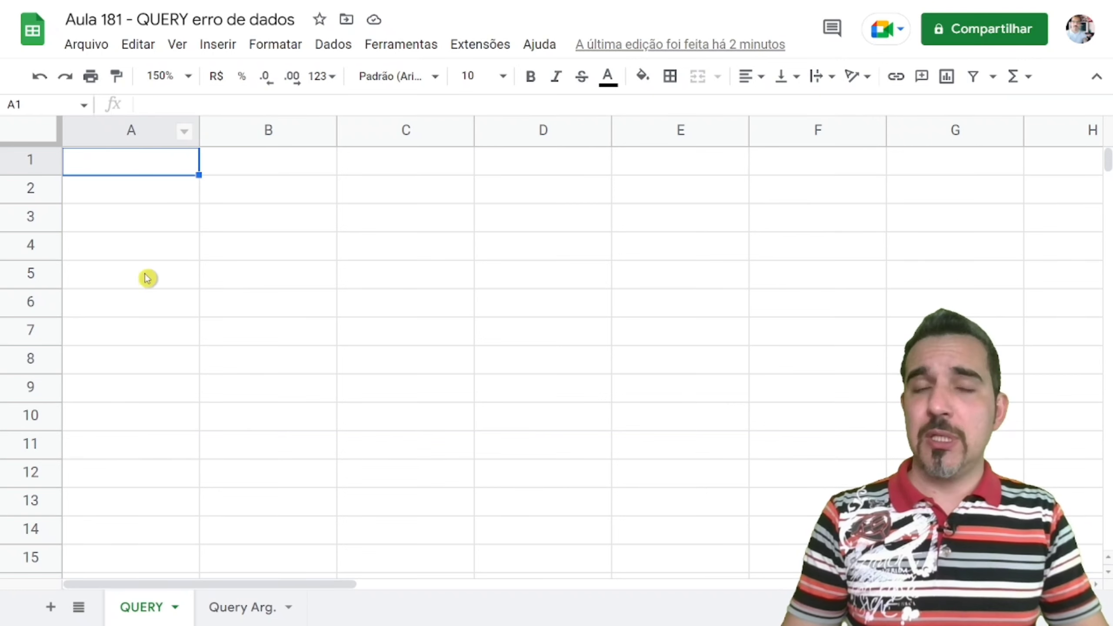
Fill cells A2 to A6 with 158, 385, a first name, 258 and another first name.
left_click(139, 196)
type("15")
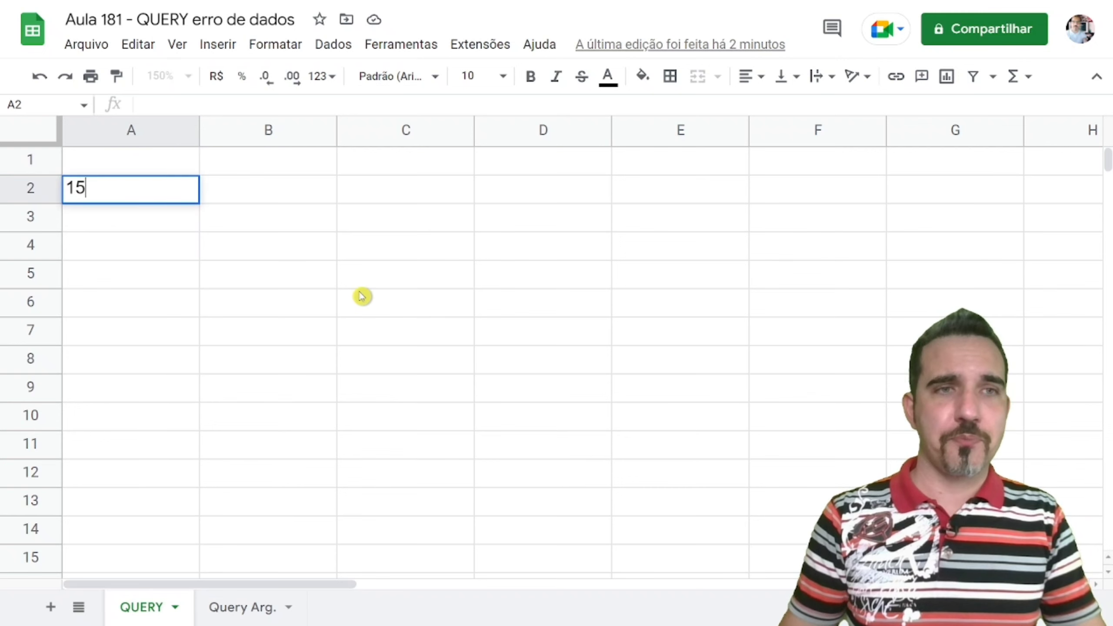
type("8")
key("Return")
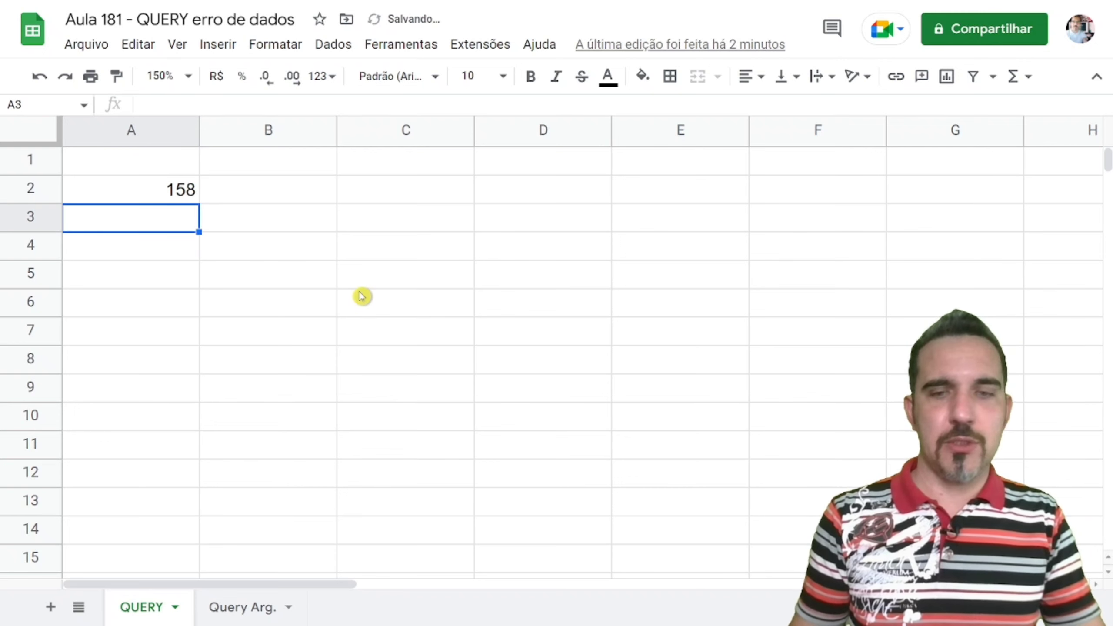
type("385")
key("Return")
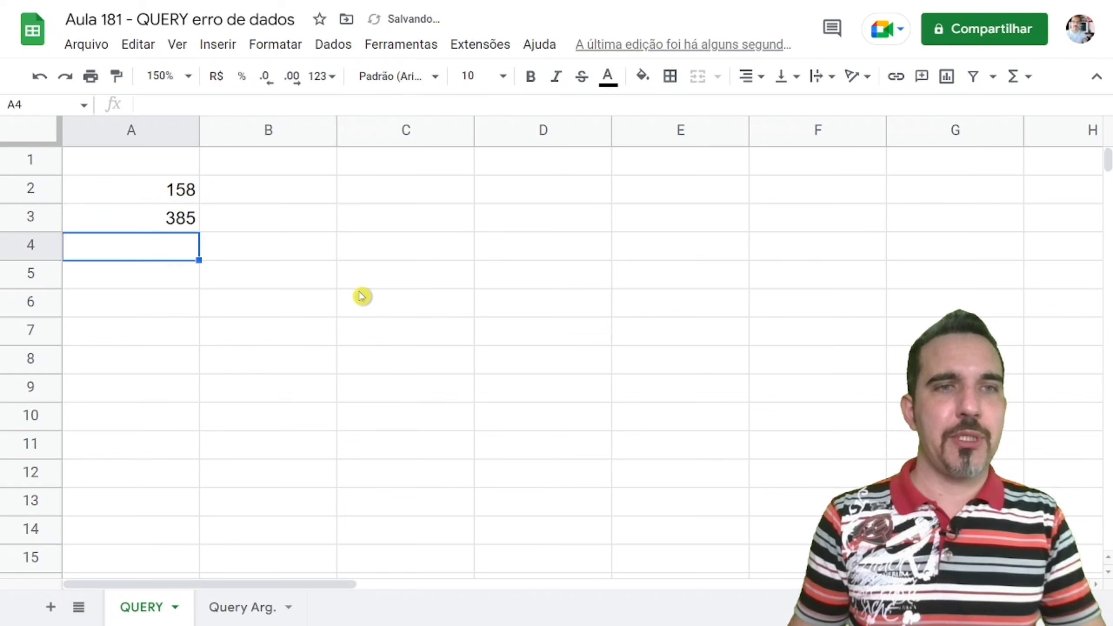
type("Maicon")
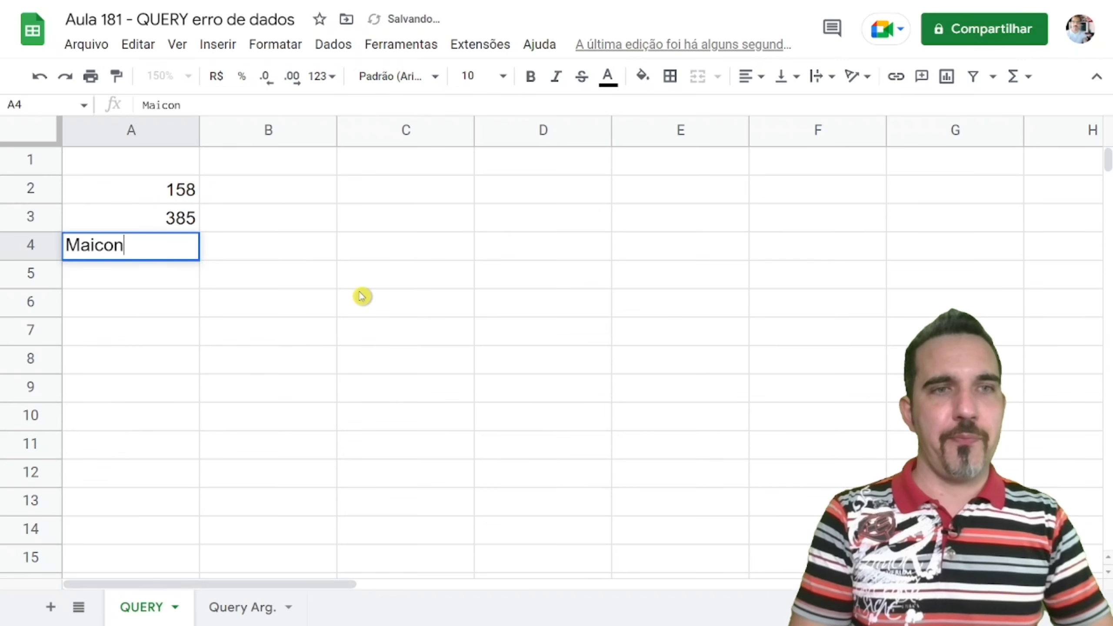
key("Return")
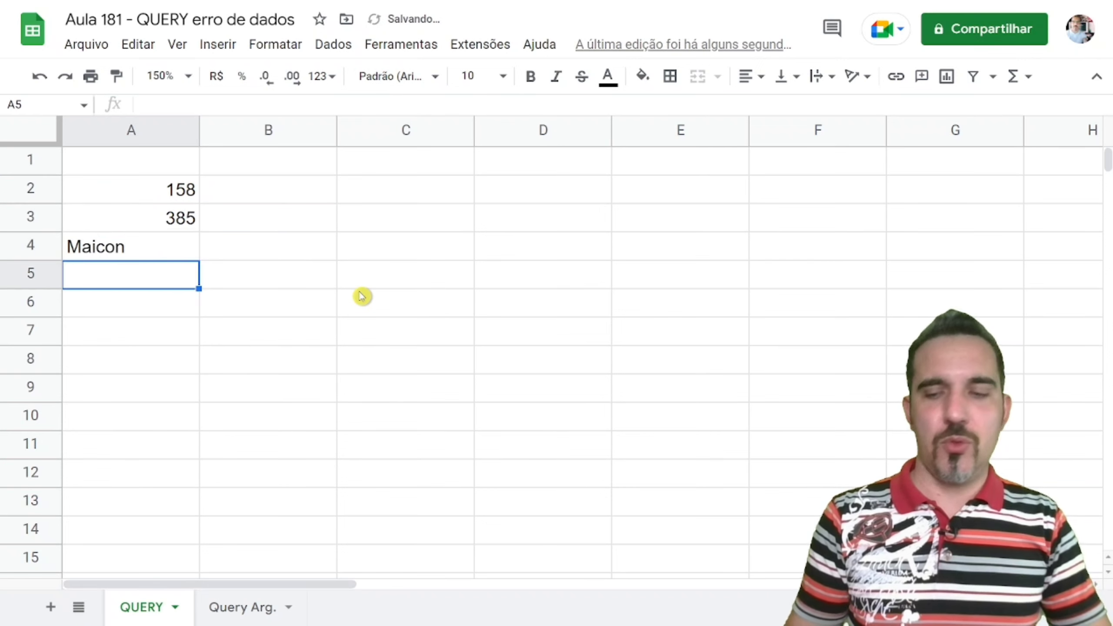
type("258")
key("Return")
type("Jessica")
key("Return")
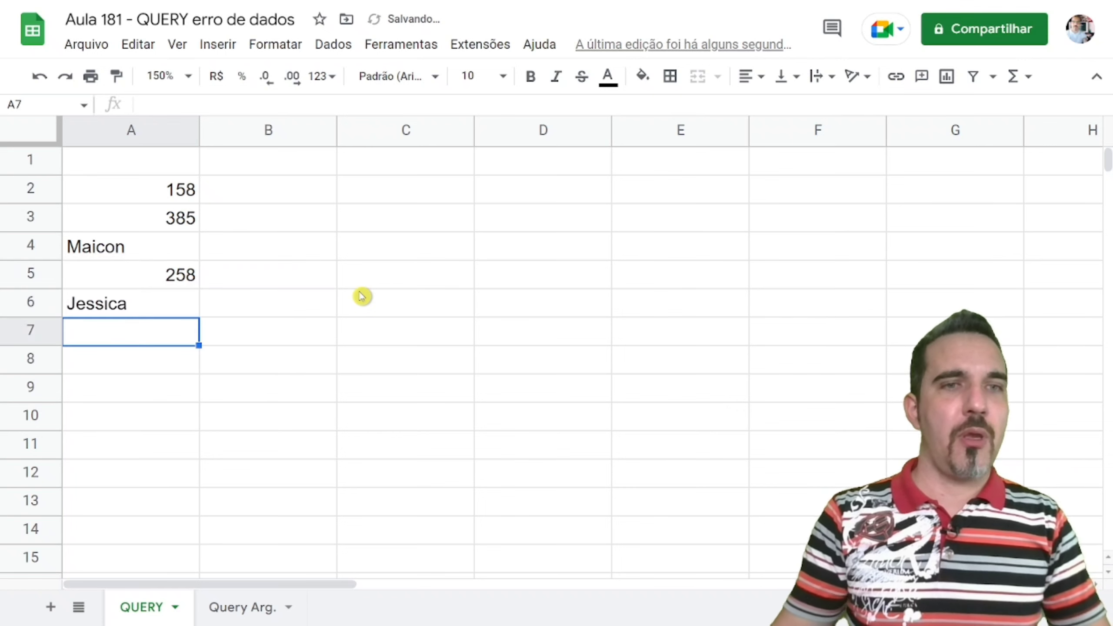
left_click_drag(158, 369, 145, 387)
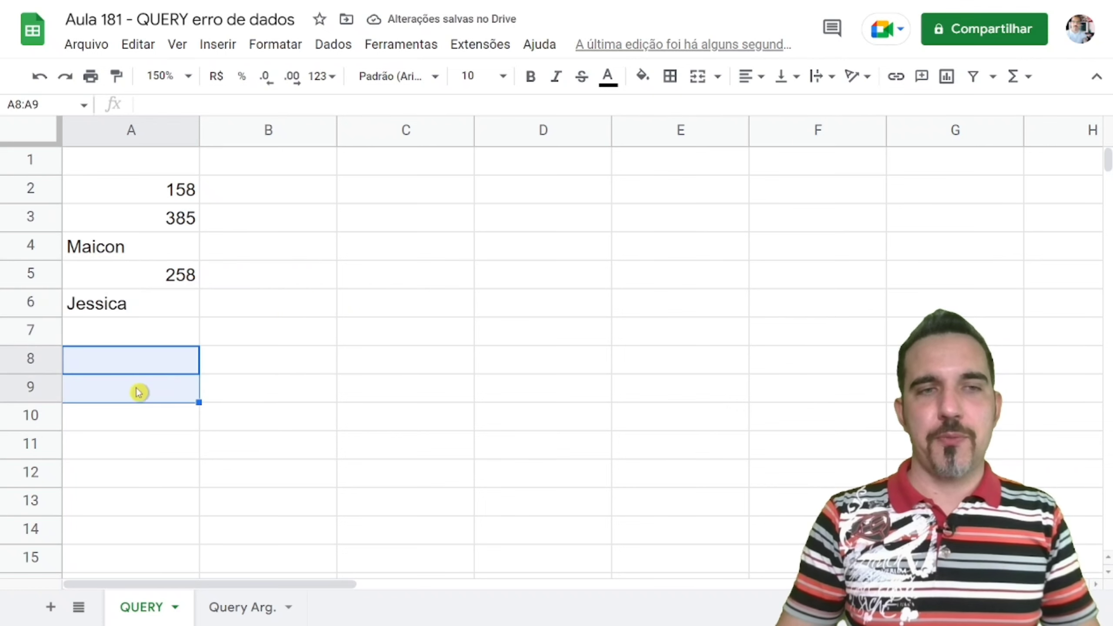
left_click(144, 388)
left_click_drag(181, 193, 178, 219)
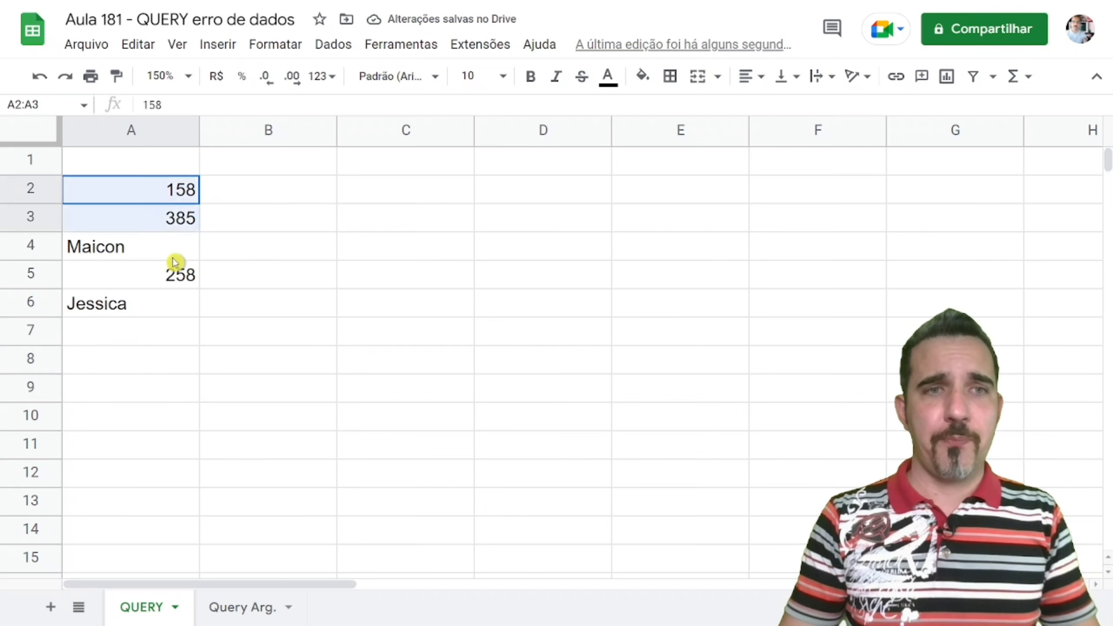
left_click_drag(174, 263, 158, 307)
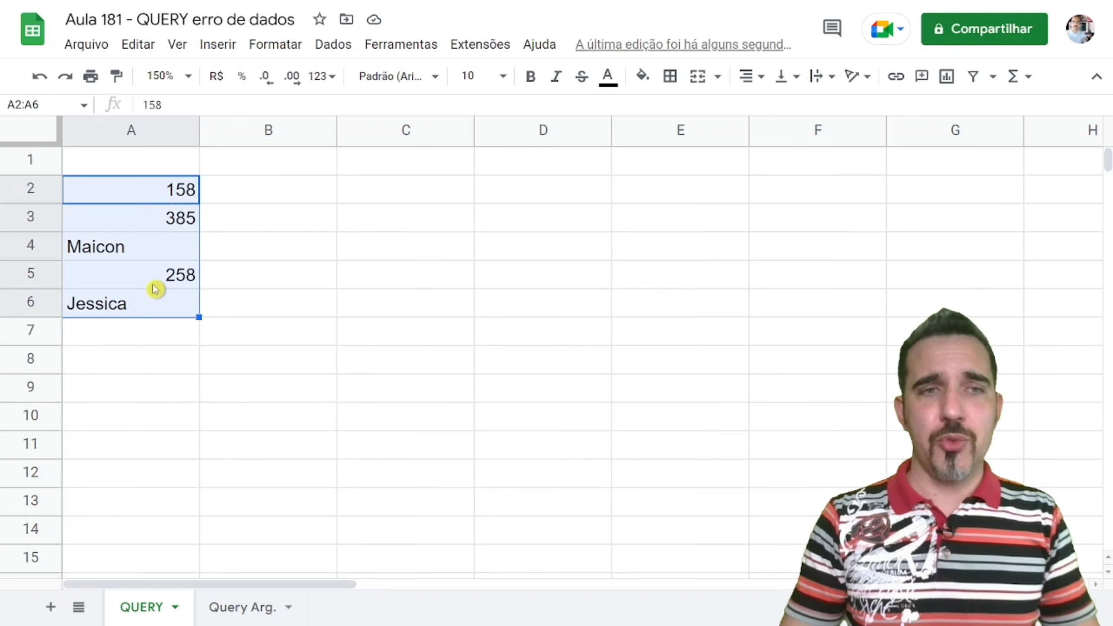
left_click(146, 392)
Enter a QUERY formula in A8 that uses the range A2:A6 as its data.
left_click(144, 368)
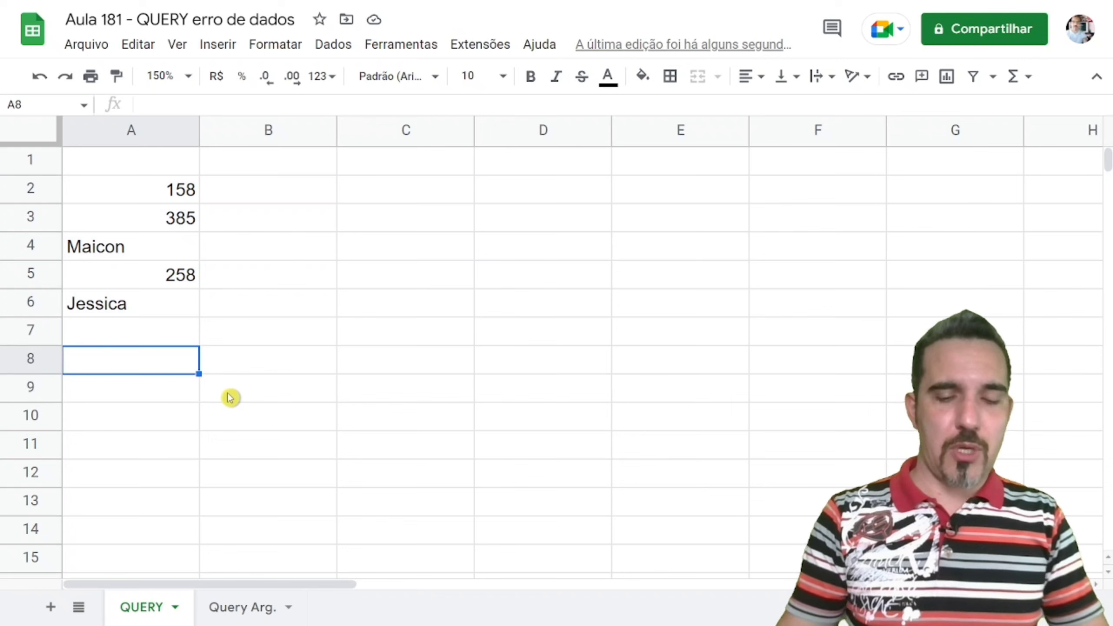
type("=query")
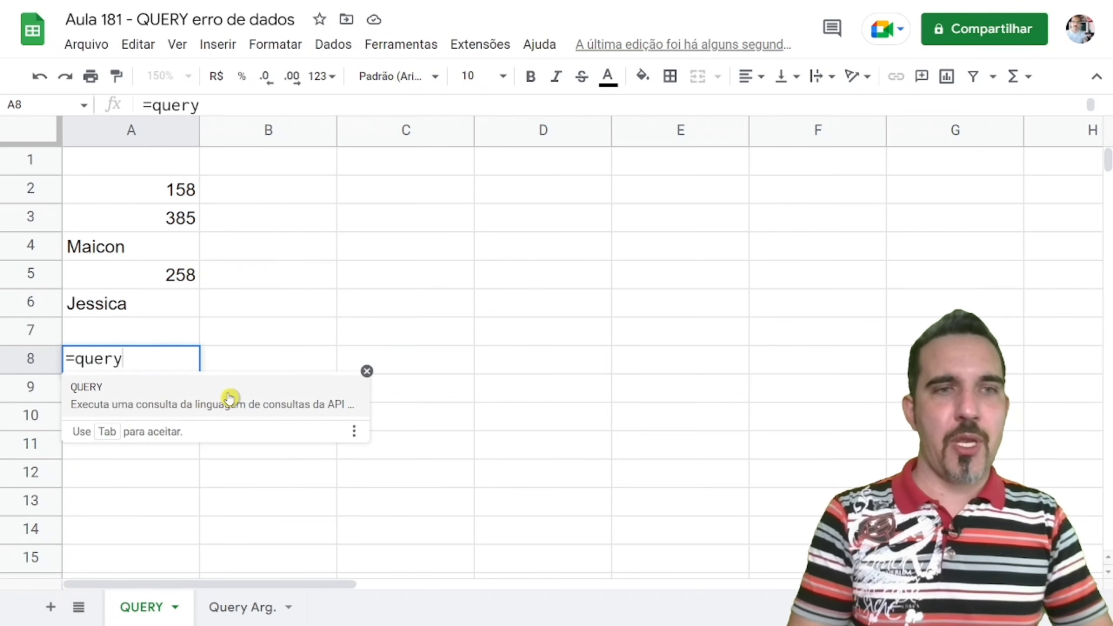
key("Tab")
left_click_drag(158, 193, 147, 310)
key("Return")
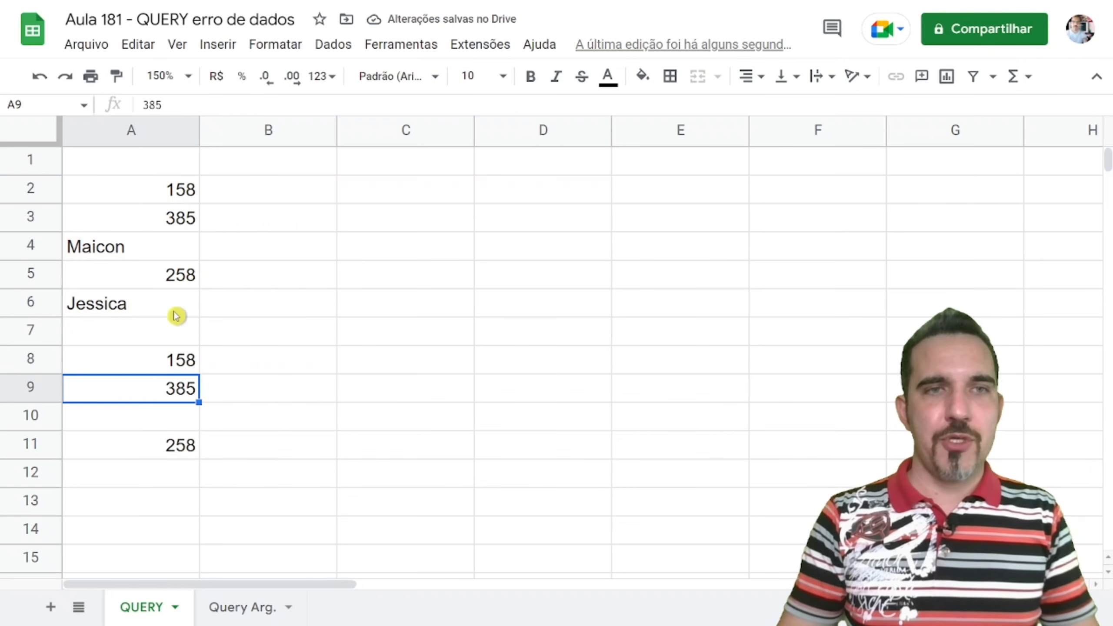
Compare the source entries in A2:A6 with the query output below them, starting in A8.
left_click_drag(169, 191, 169, 304)
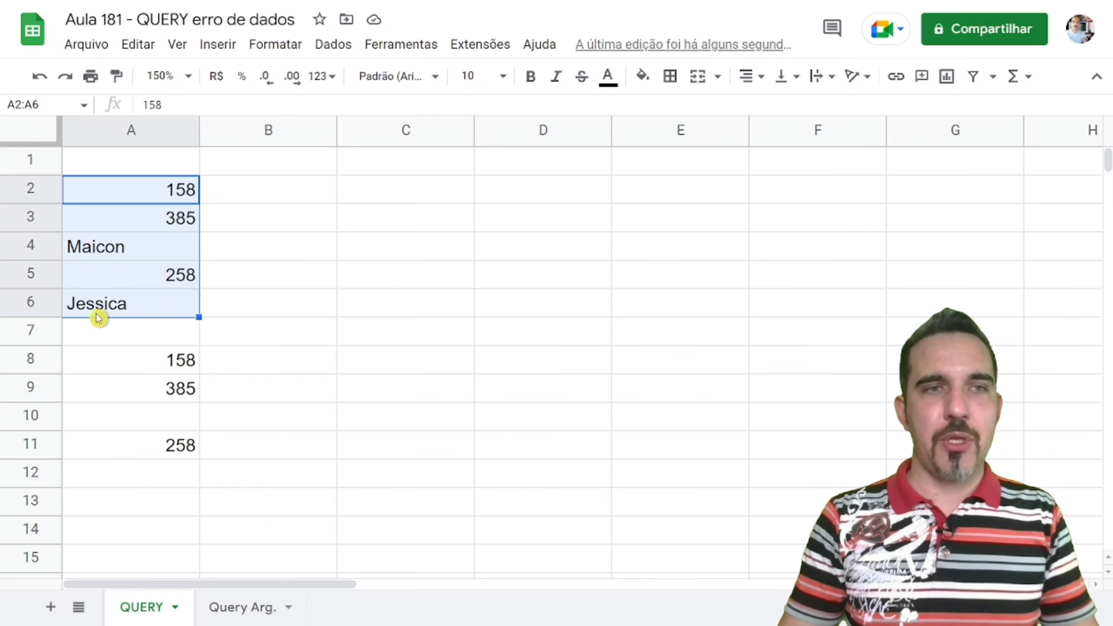
left_click_drag(145, 362, 162, 450)
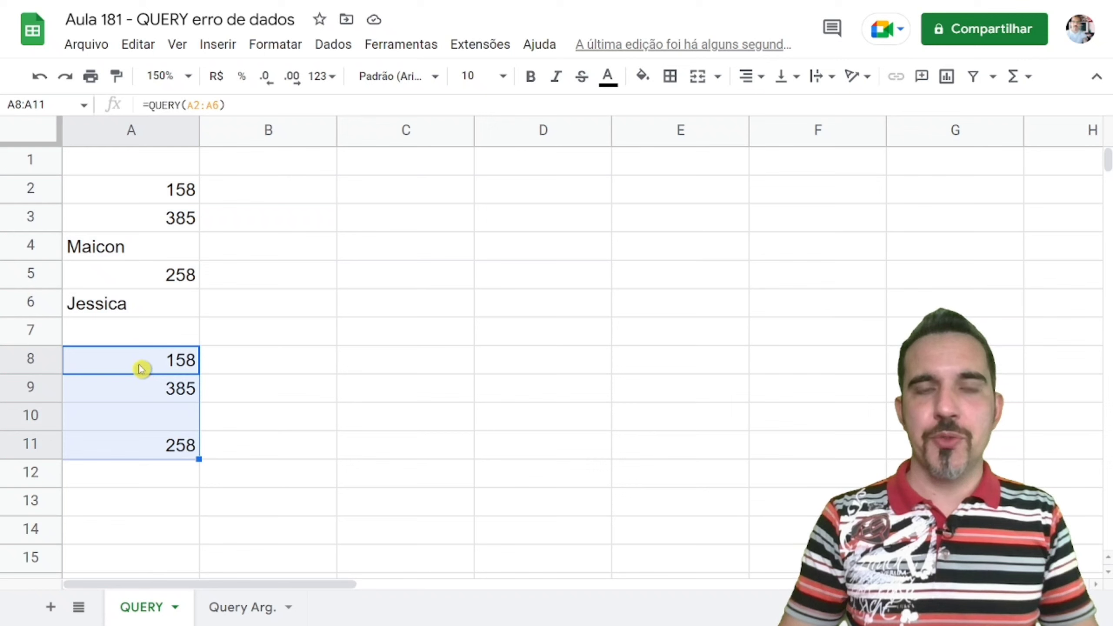
left_click(174, 428)
left_click_drag(165, 491, 170, 477)
left_click(170, 477)
left_click(120, 306)
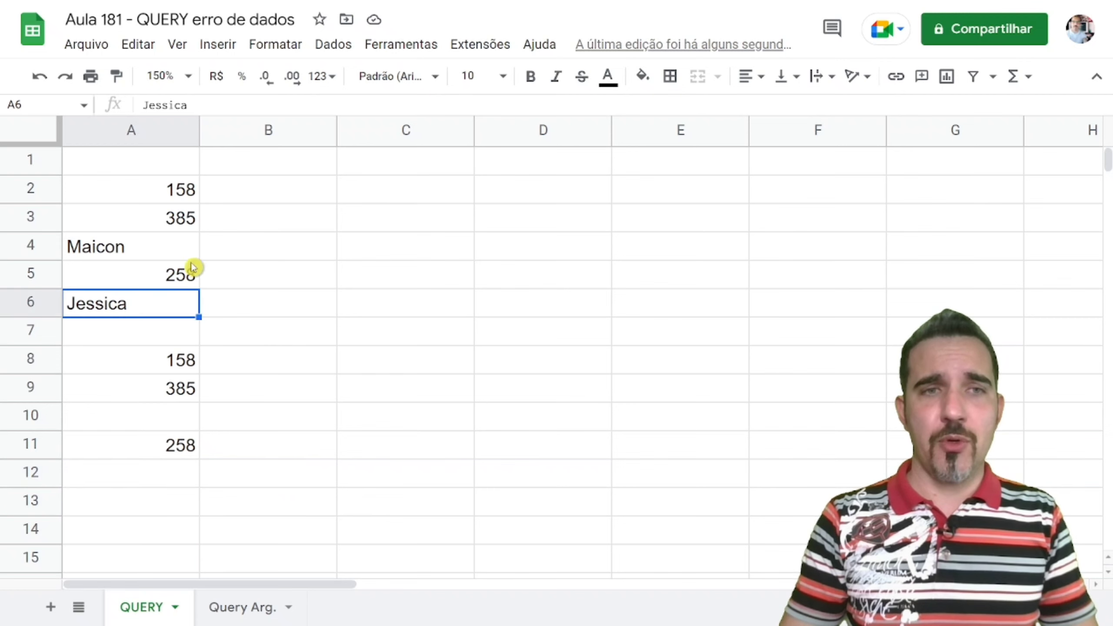
Replace the number in A5 with a first name so text entries outnumber the numbers.
left_click(198, 277)
type("Maic")
key("BackSpace")
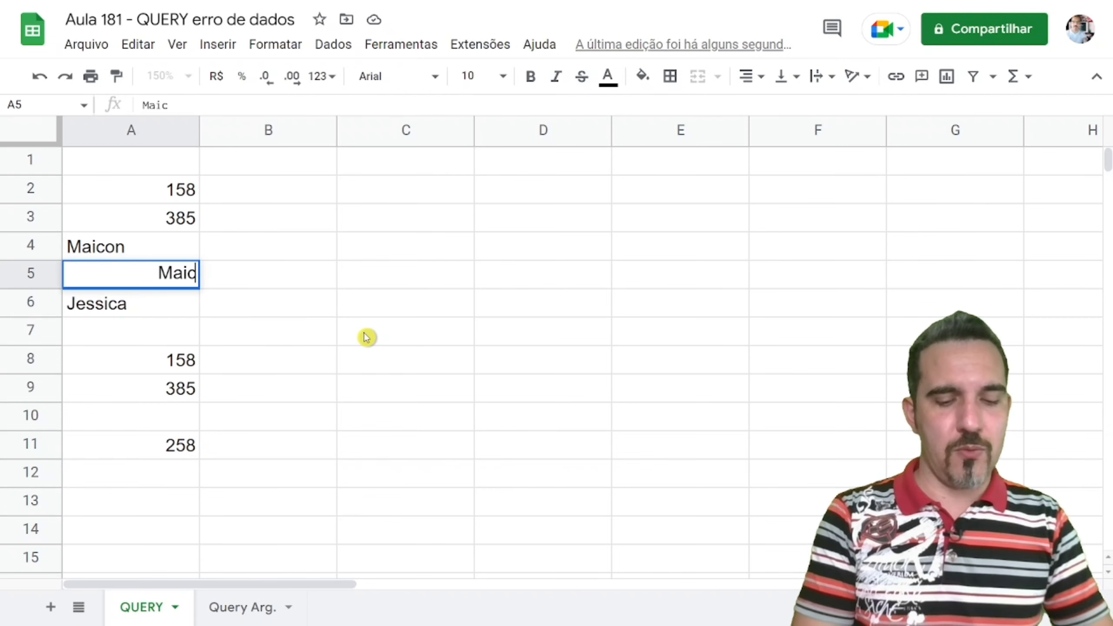
type("on")
key("Return")
Set A4 to 158 and compare the source range A2:A6 with the query output in A8:A11.
key("Up")
key("Up")
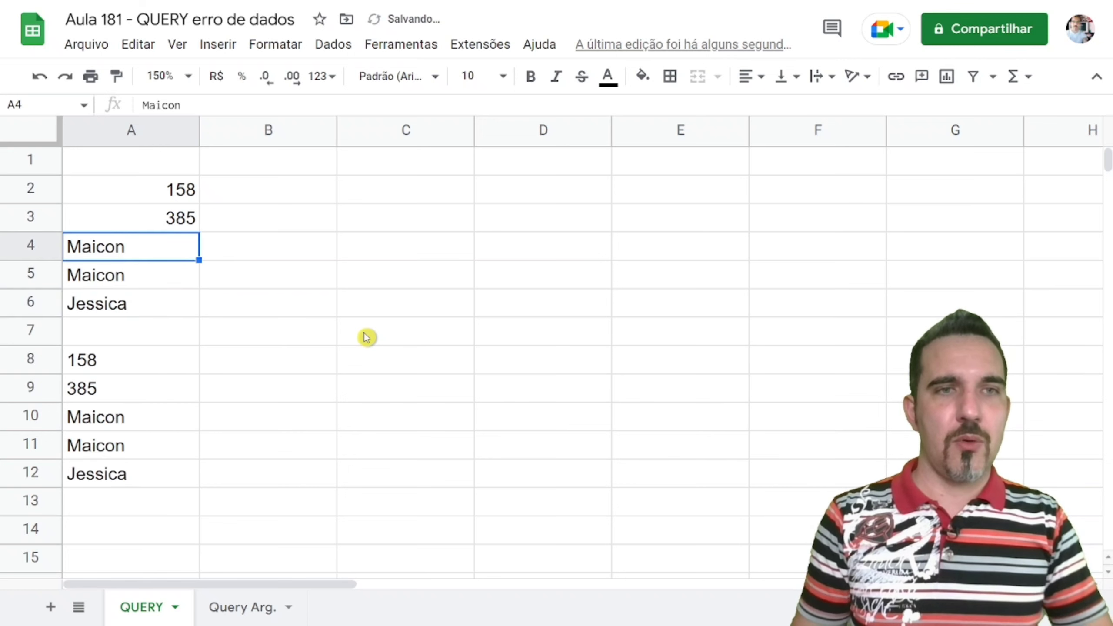
type("158")
key("Return")
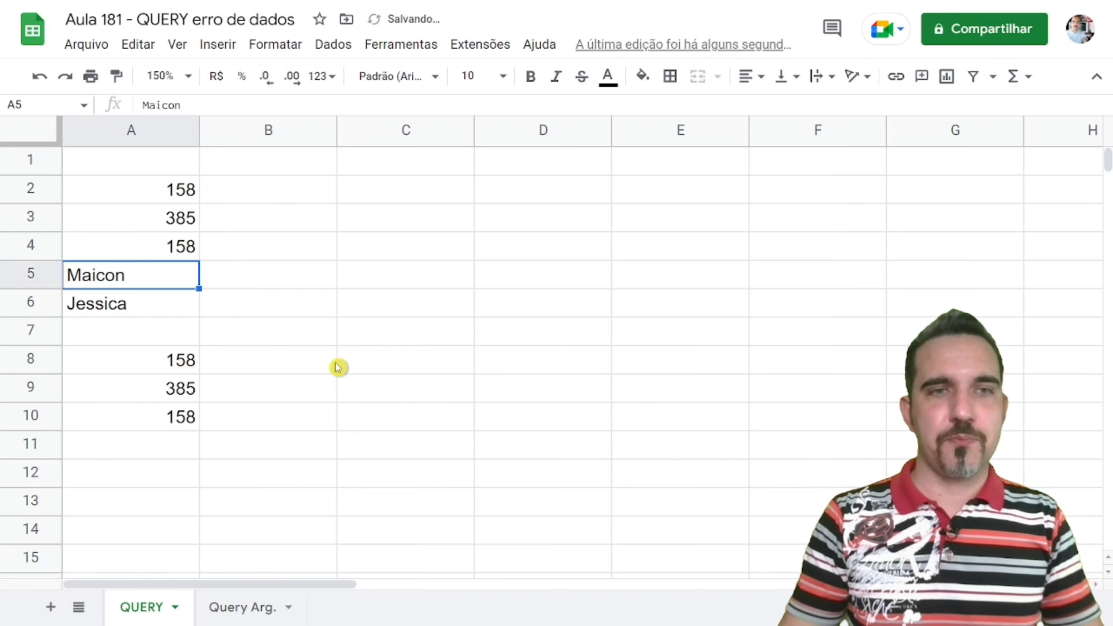
left_click(154, 244)
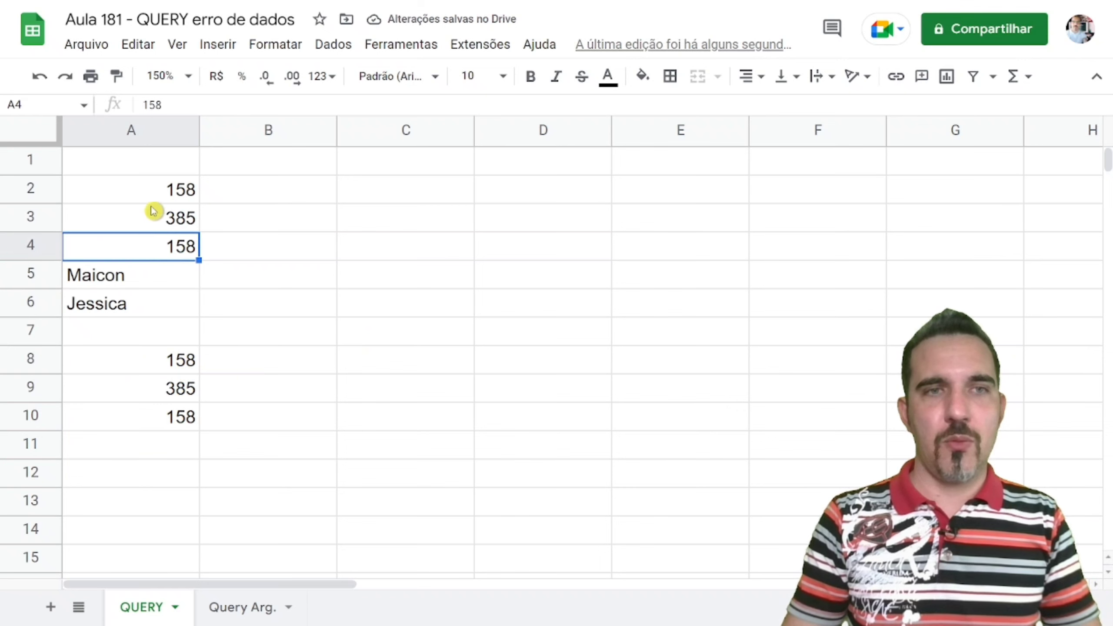
left_click_drag(161, 187, 174, 305)
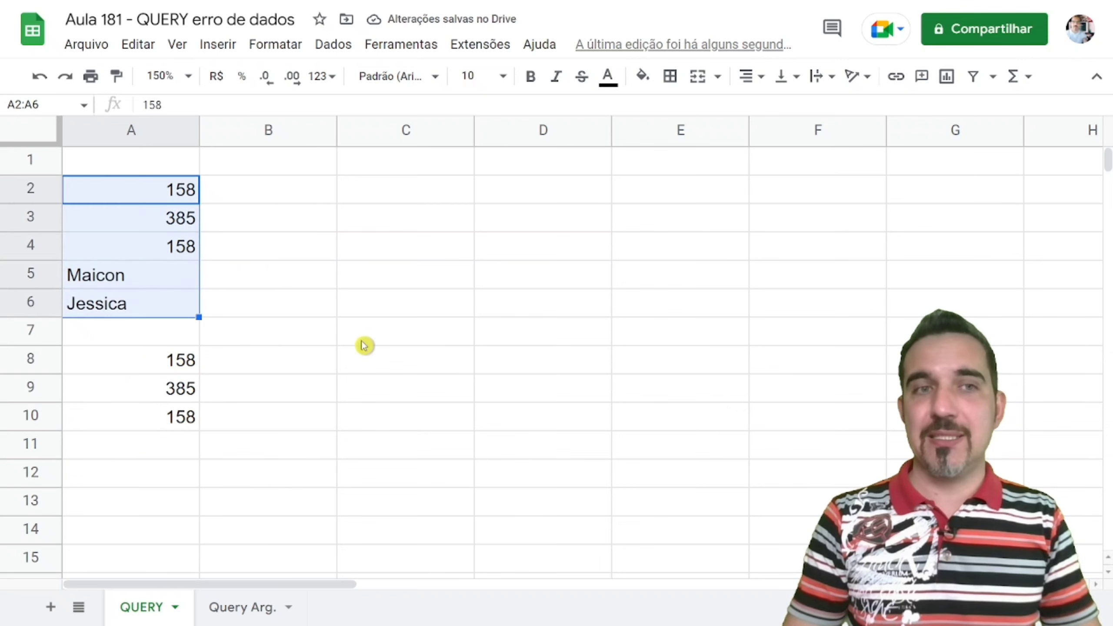
left_click_drag(179, 358, 197, 445)
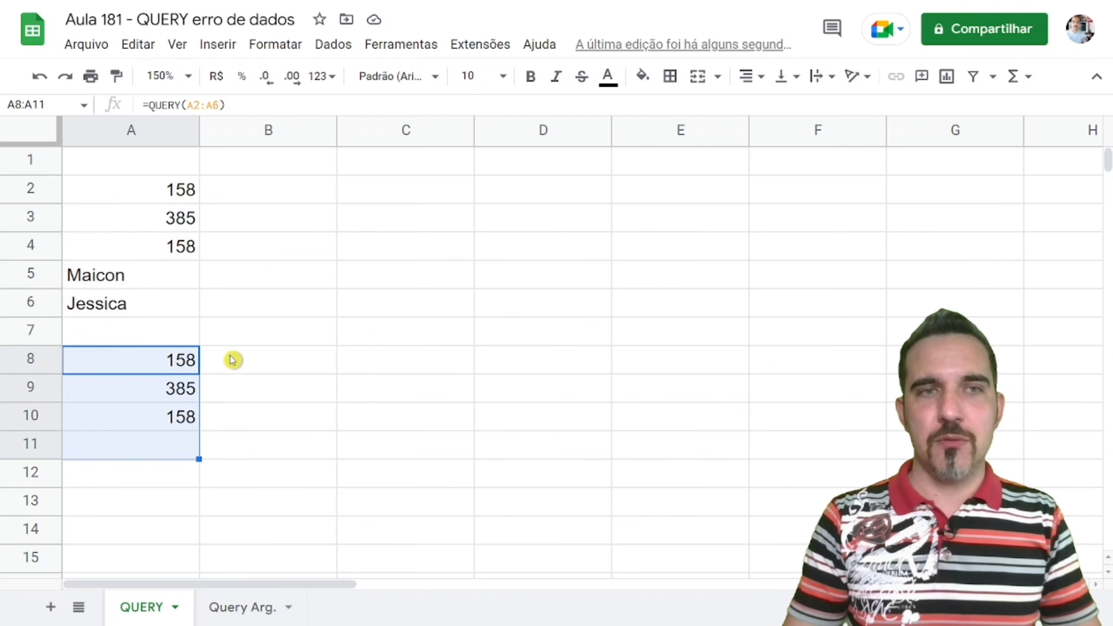
Replace the number in A4 with a first name and review the query output in A8:A12.
left_click(174, 252)
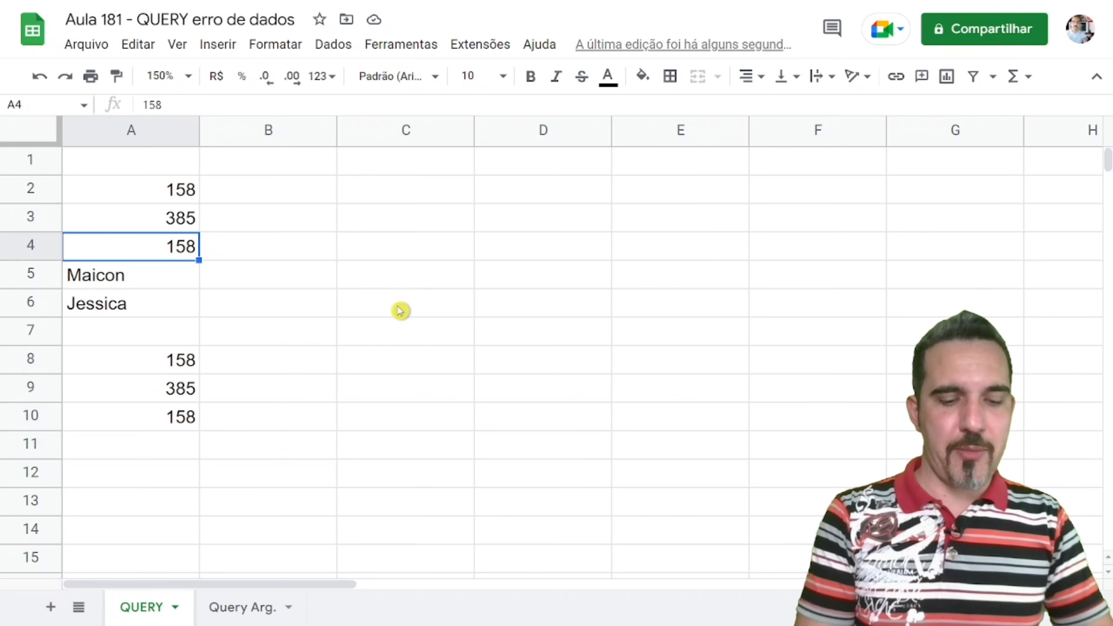
type("Vinicius")
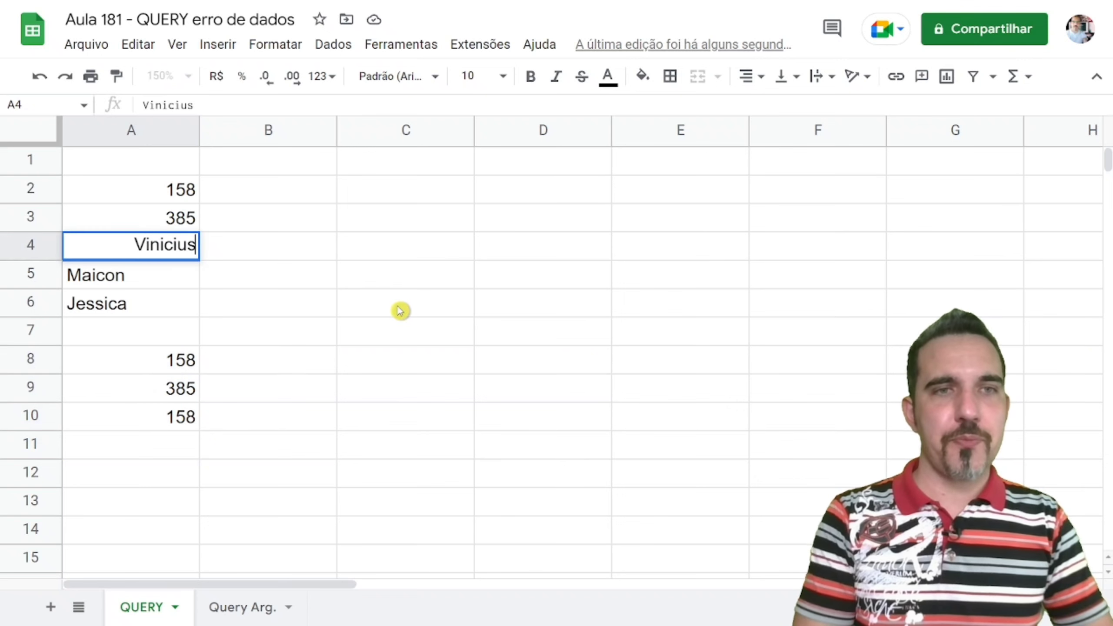
key("Return")
left_click_drag(142, 427, 194, 493)
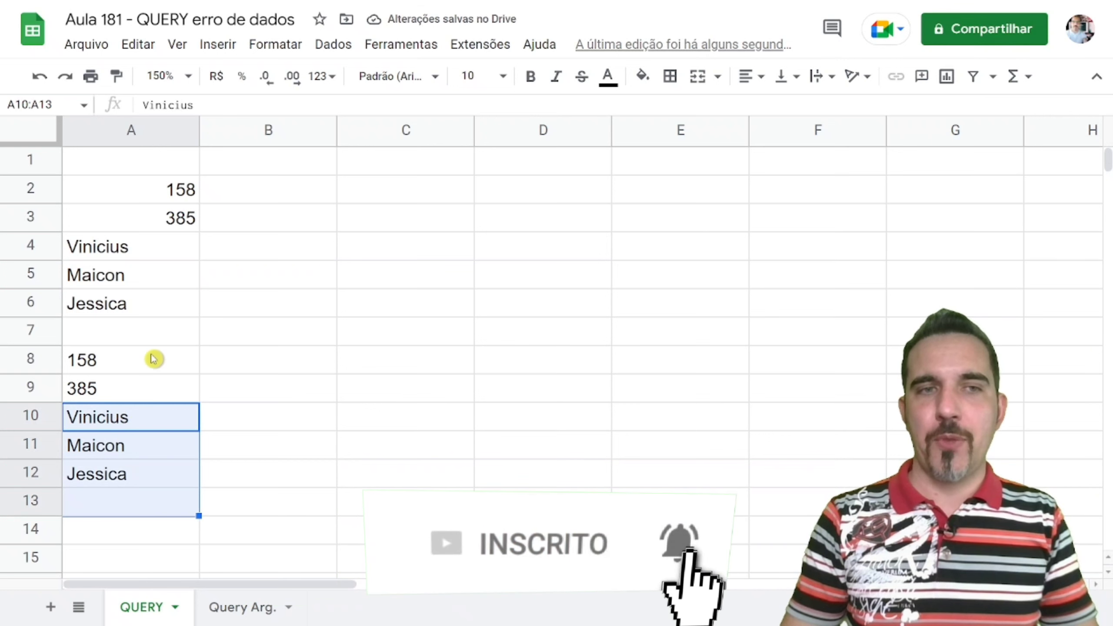
left_click_drag(154, 358, 145, 470)
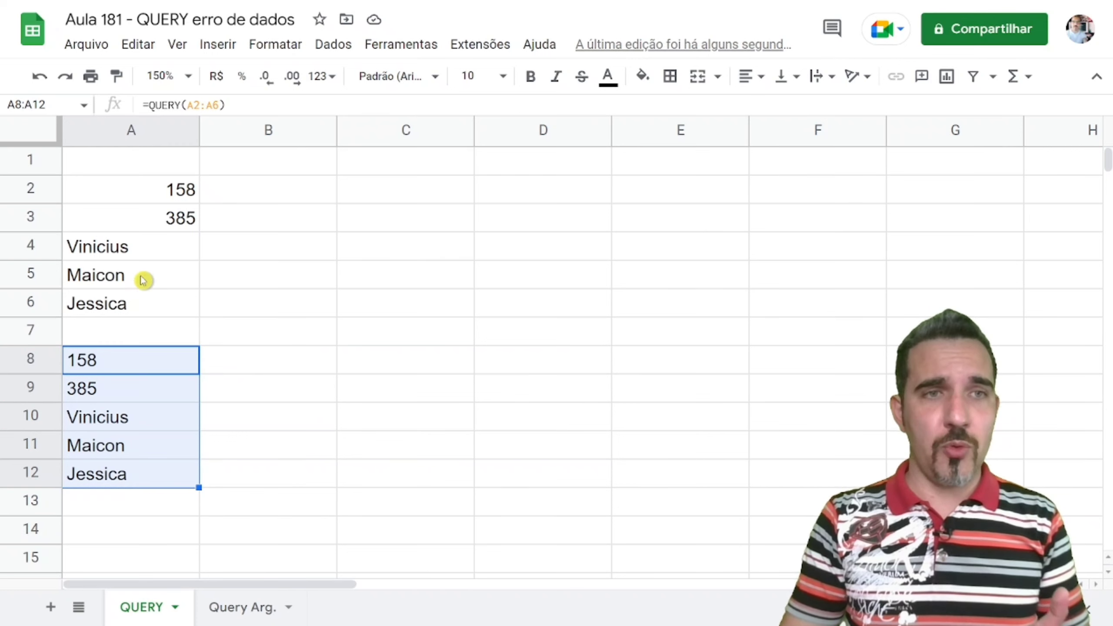
Set A4 to 358 and compare the names in A5:A6 with the query output in A11:A12.
left_click(146, 256)
type("358")
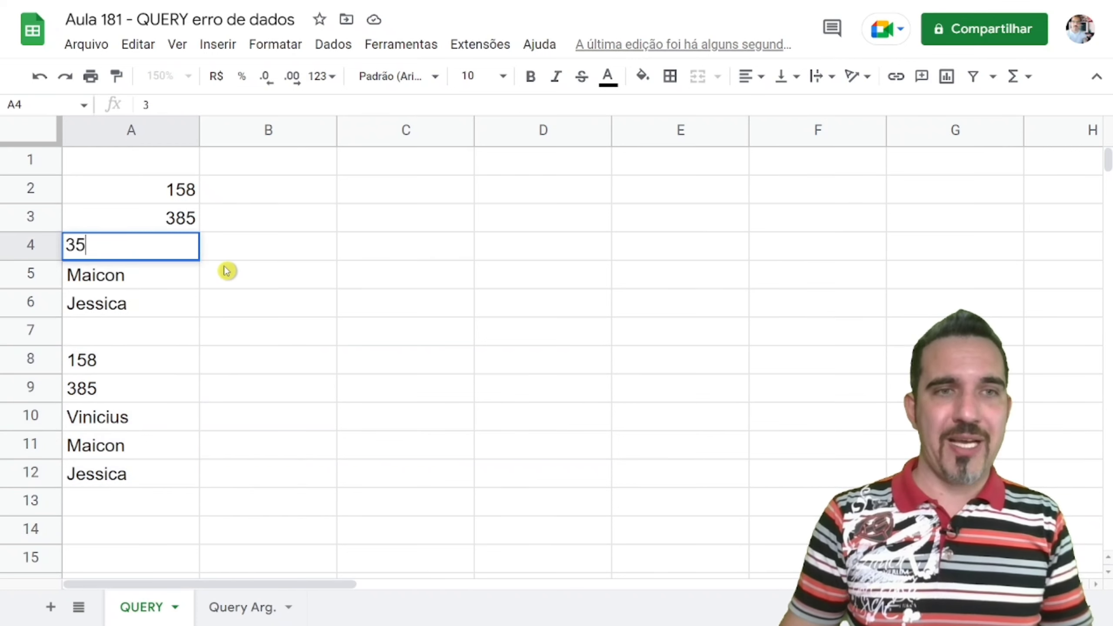
key("Return")
left_click_drag(176, 363, 179, 470)
left_click_drag(151, 286, 157, 308)
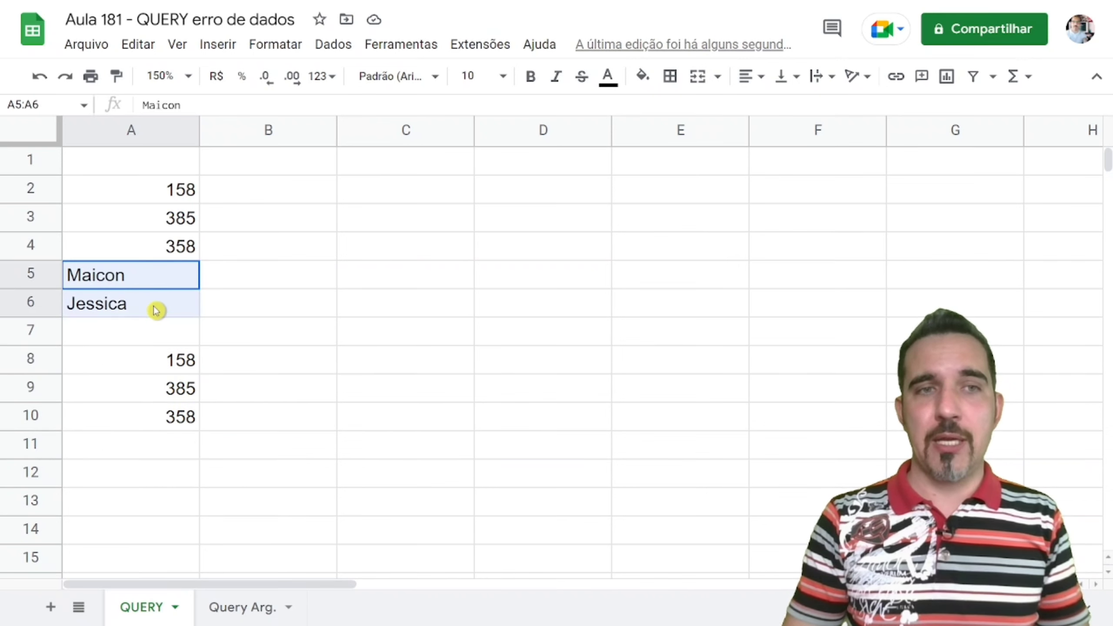
left_click_drag(174, 453, 179, 464)
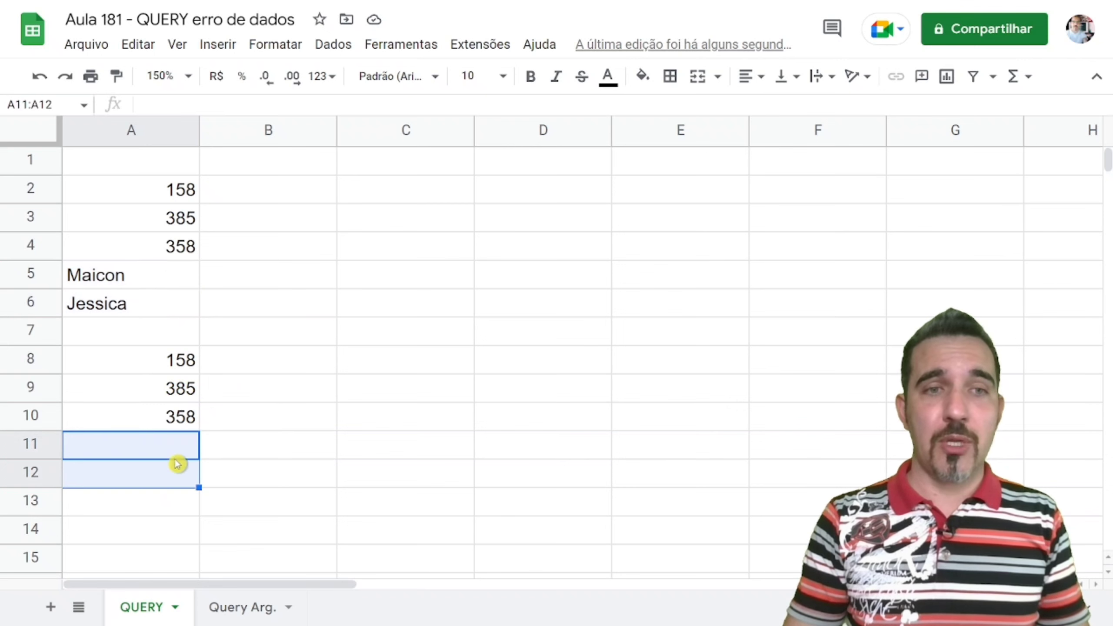
Add the letter D before the number in A3, making it D385, and review the query output in A9:A12.
double_click(174, 218)
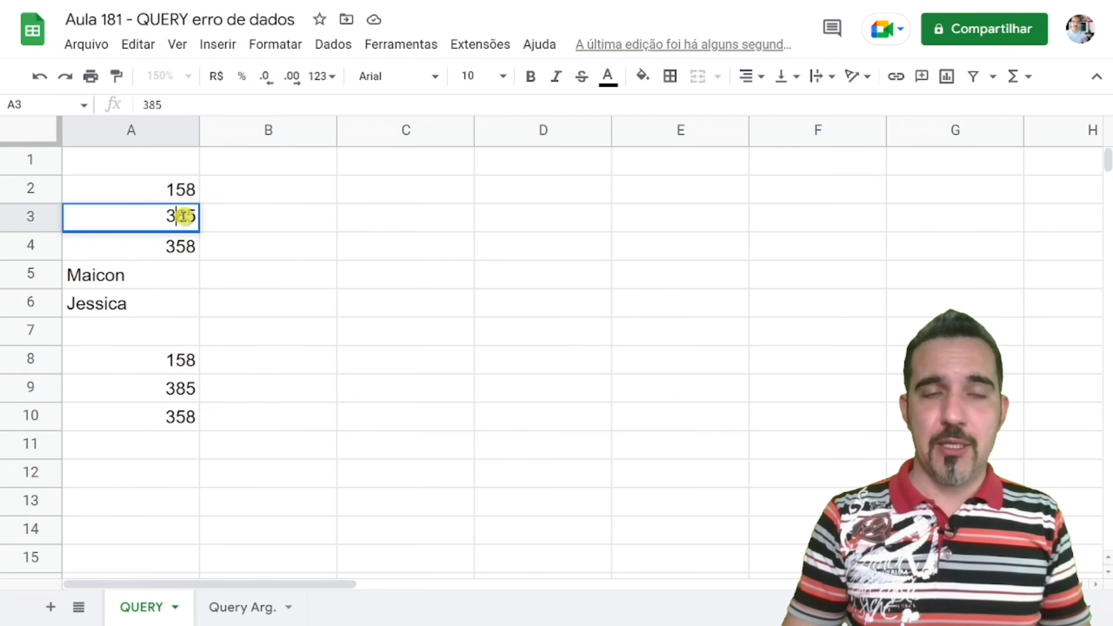
left_click_drag(176, 214, 171, 213)
key("Left")
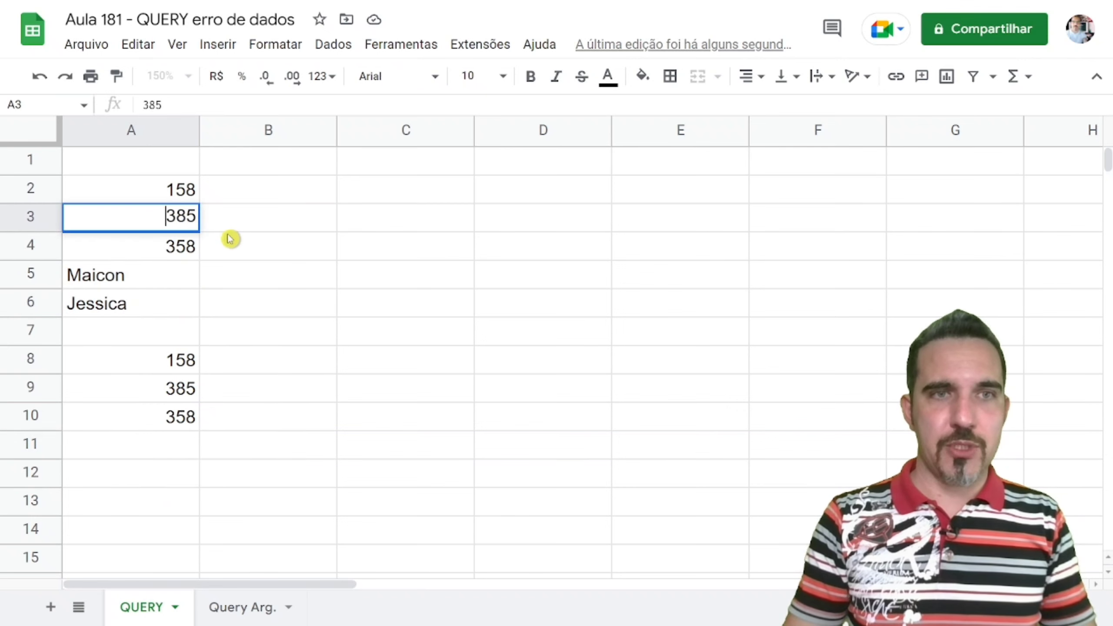
type("D")
key("Return")
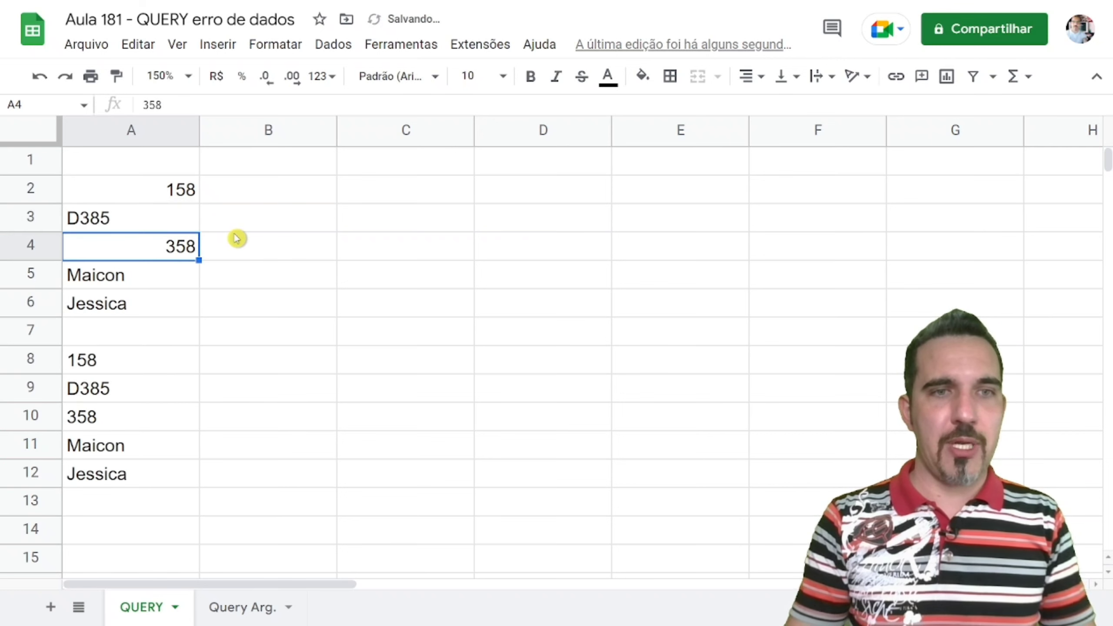
left_click_drag(124, 393, 130, 478)
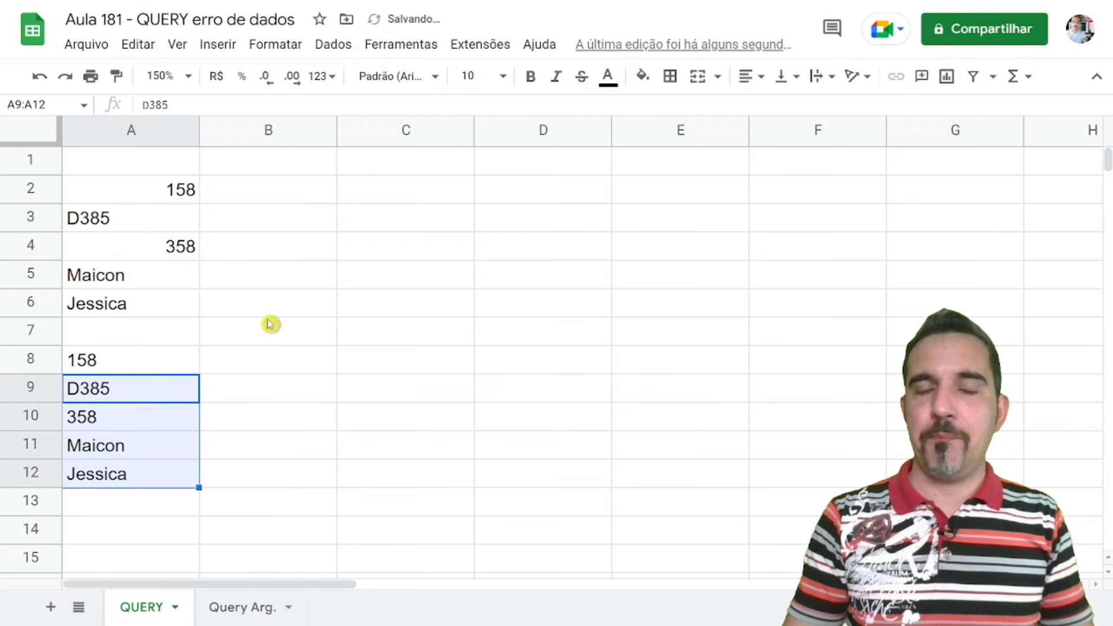
Replace the first name in A5 with 258.
left_click(182, 270)
type("258")
key("Return")
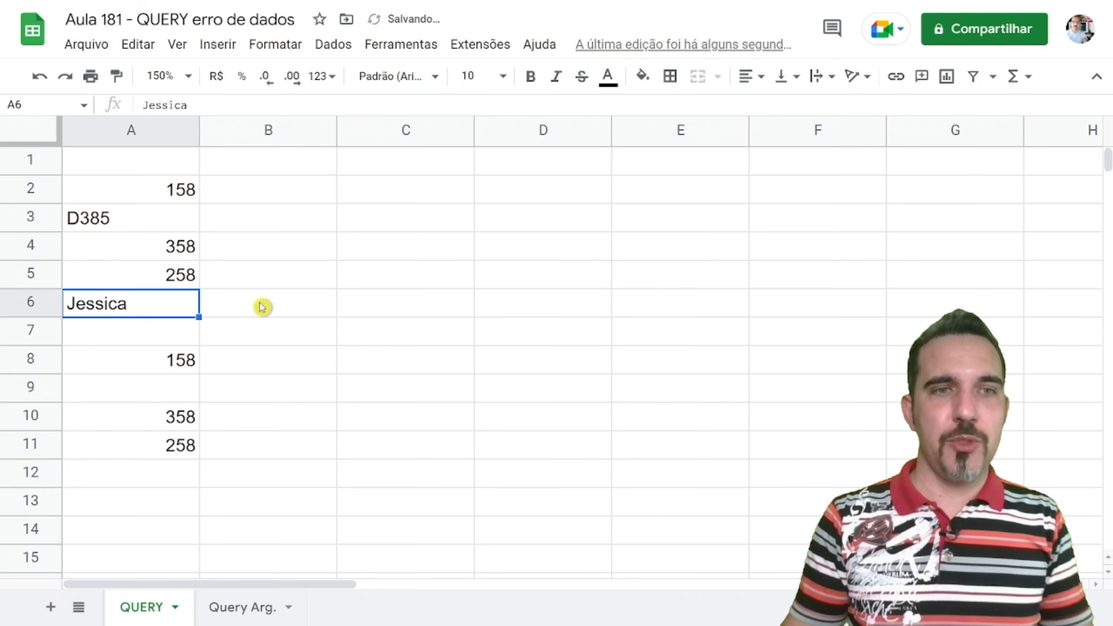
Compare the text entries in A3 and A6 with the query output in A9.
left_click(184, 385)
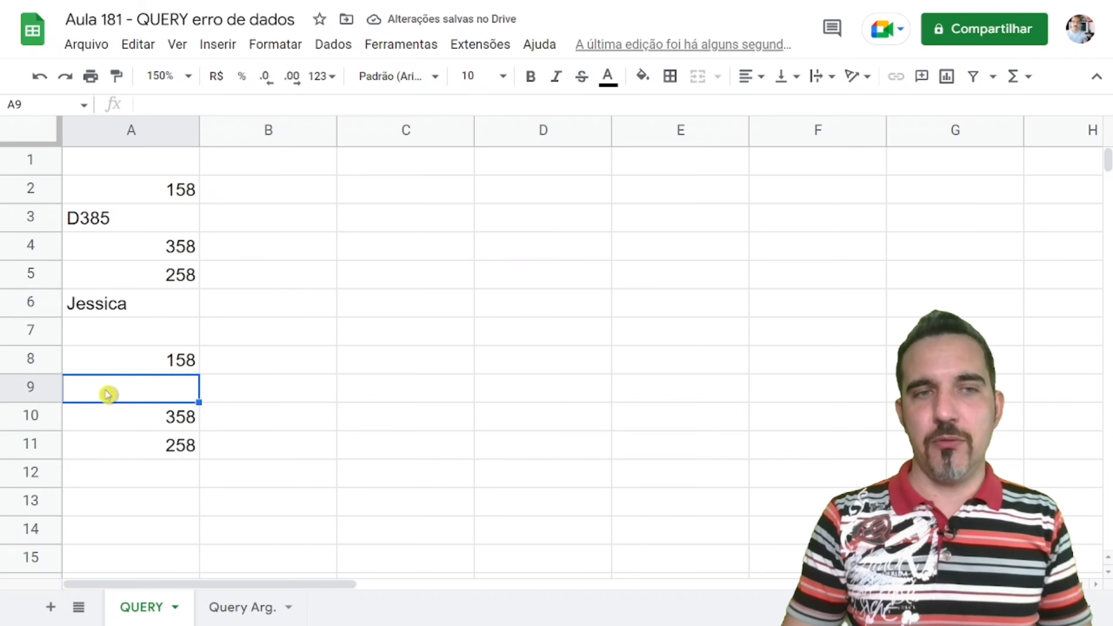
left_click(107, 225)
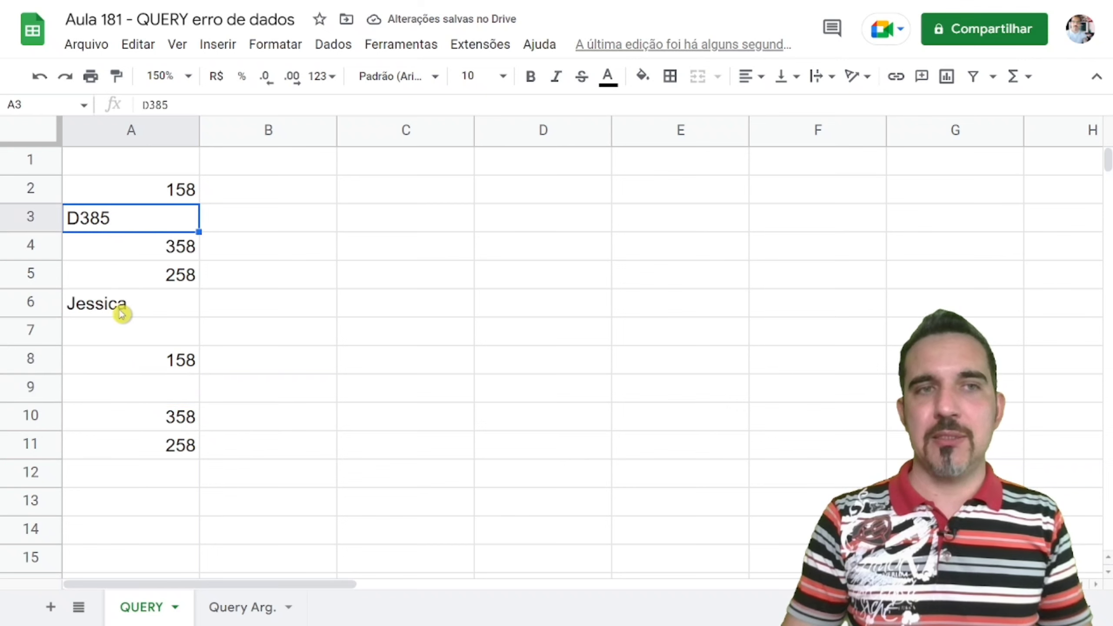
left_click(122, 314)
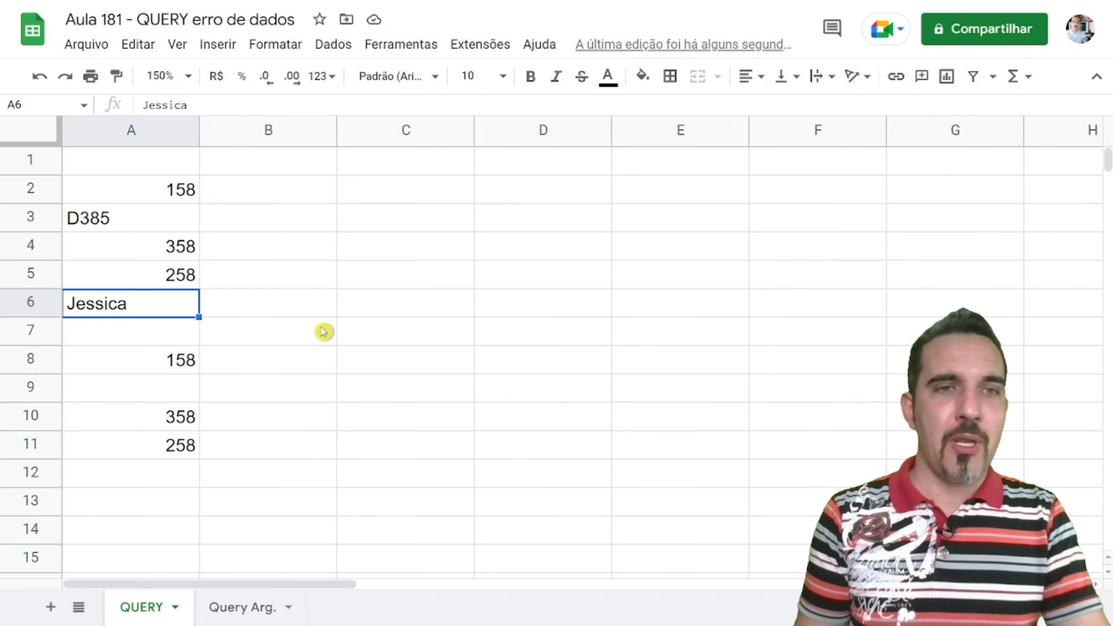
key("Right")
key("Up")
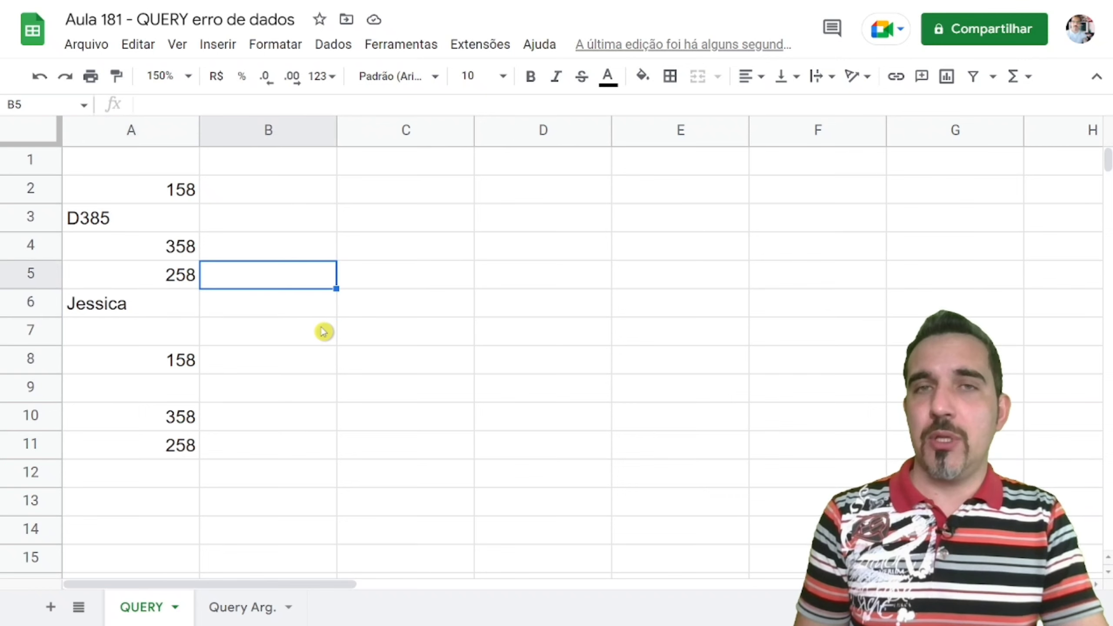
key("Up")
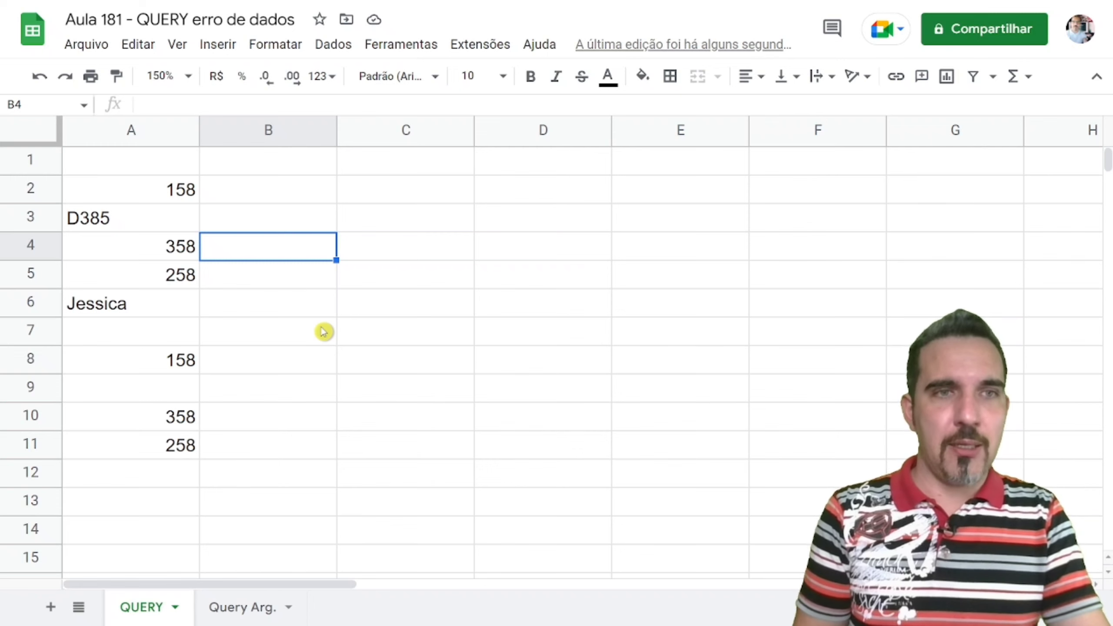
key("Left")
key("Down")
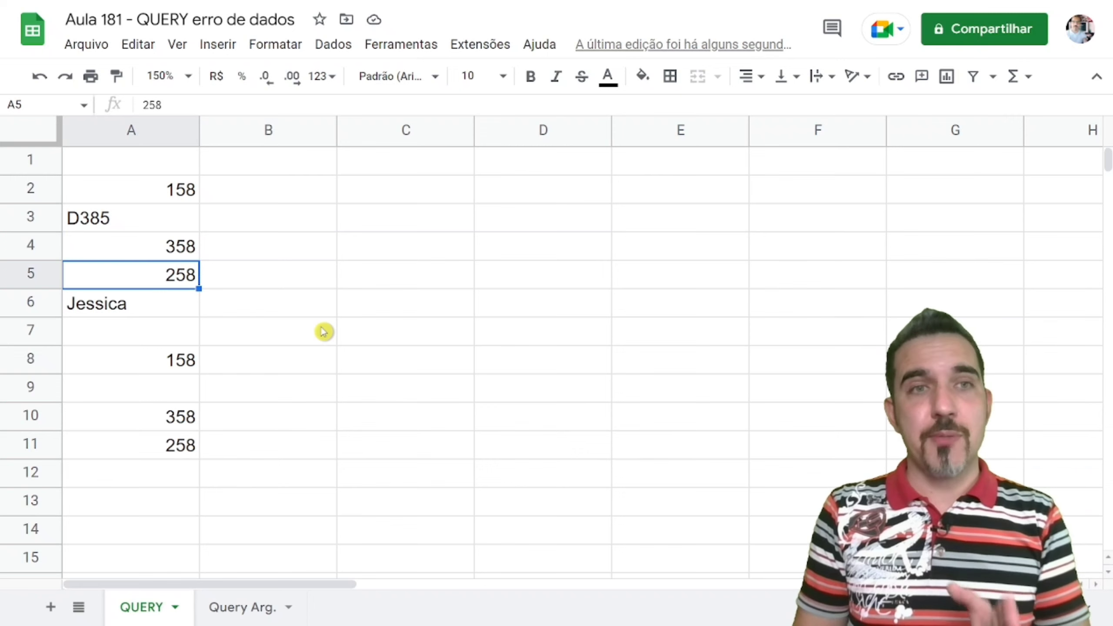
key("Up")
key("Up")
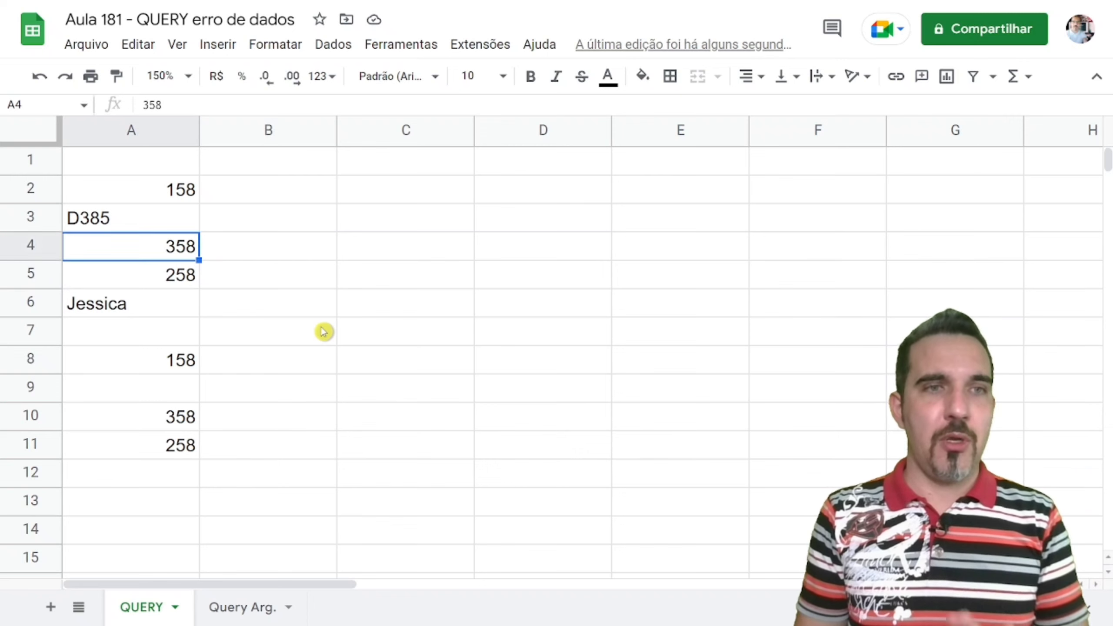
key("Down")
key("Down")
key("Down")
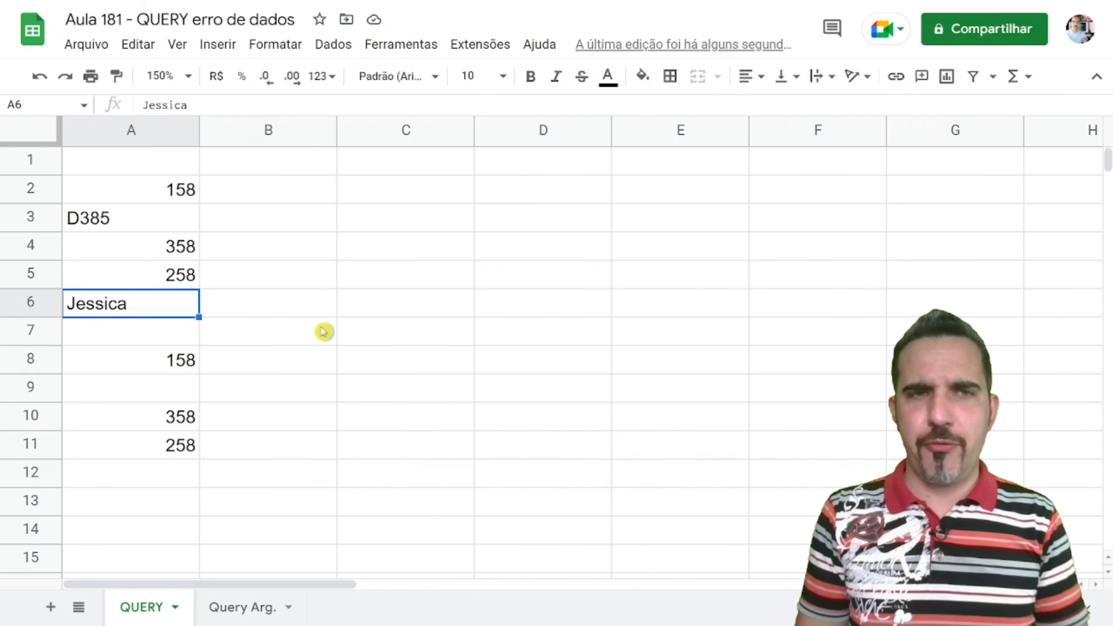
key("Down")
key("Down")
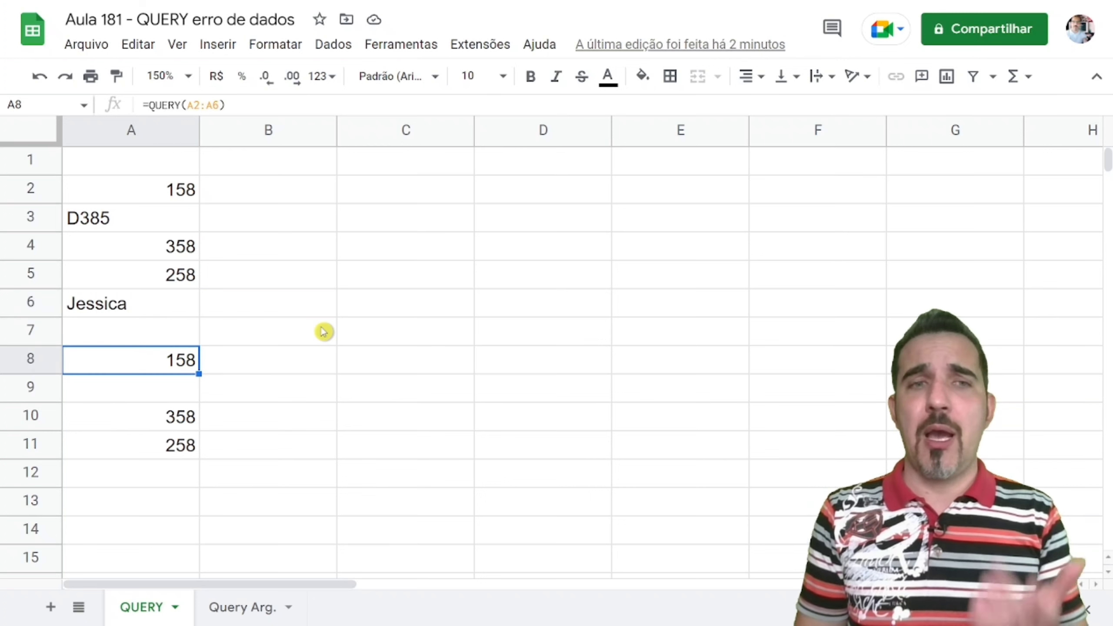
key("Down")
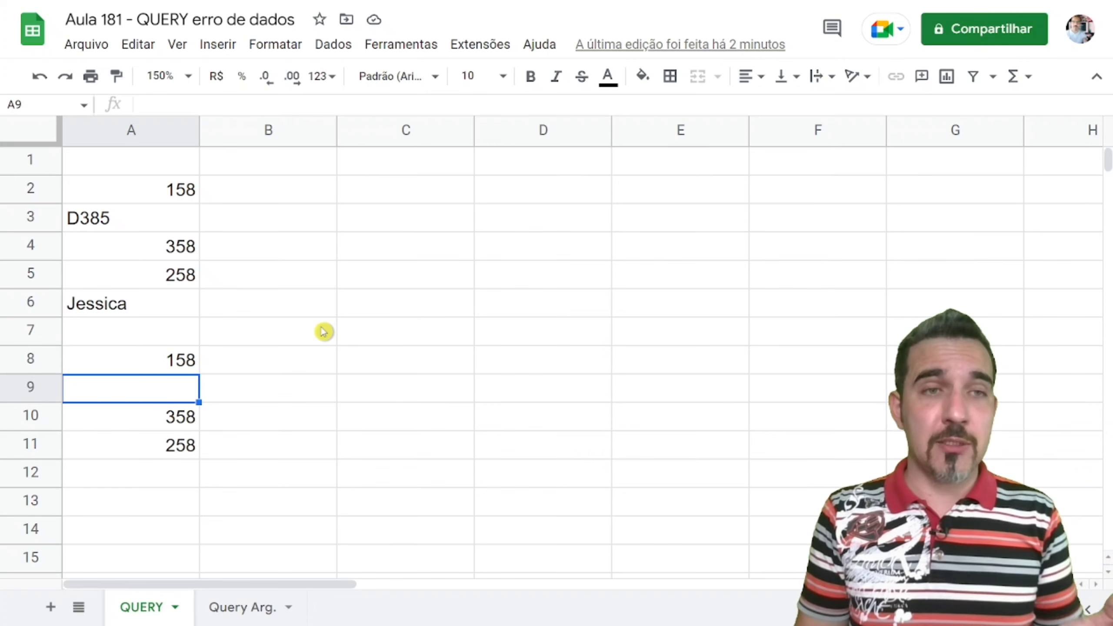
key("Up")
key("Up")
key("Up")
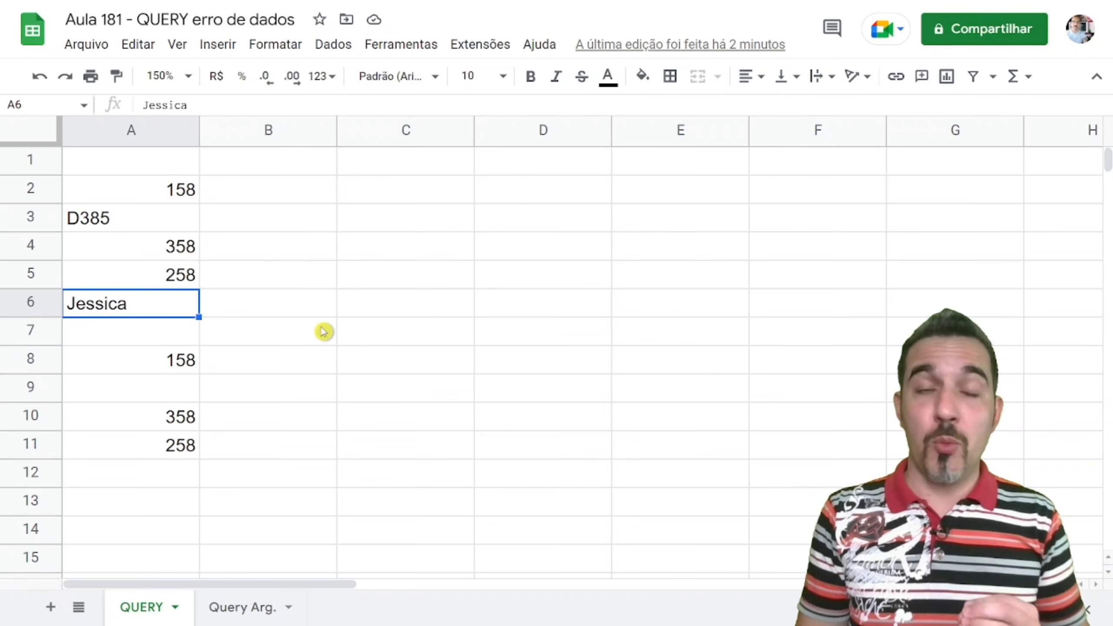
key("Up")
key("Up")
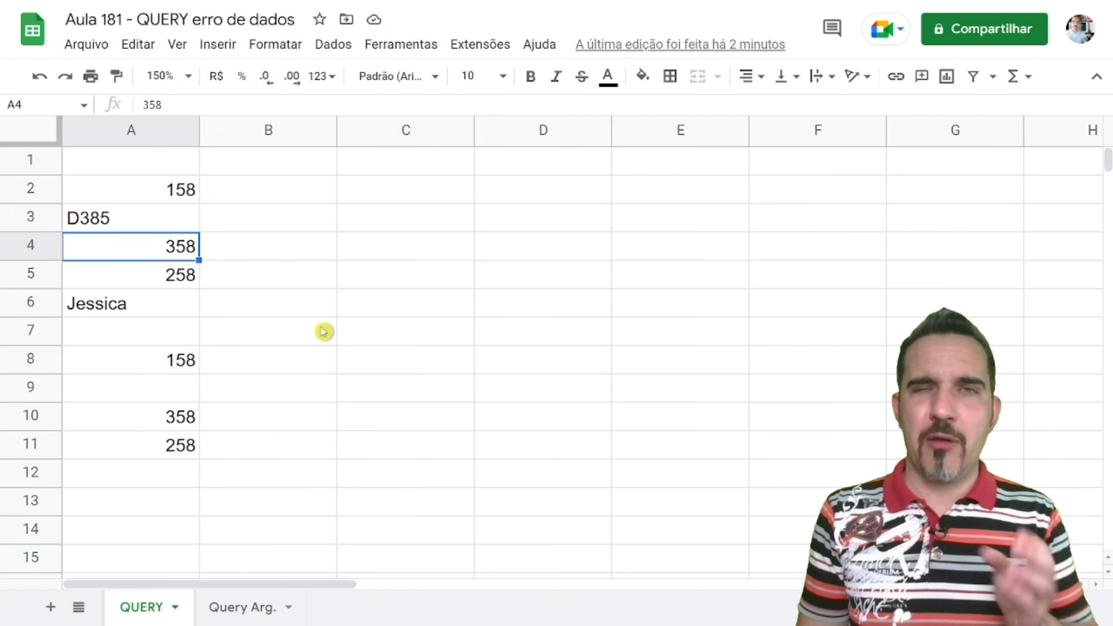
key("Down")
key("Down")
key("Down")
key("Down")
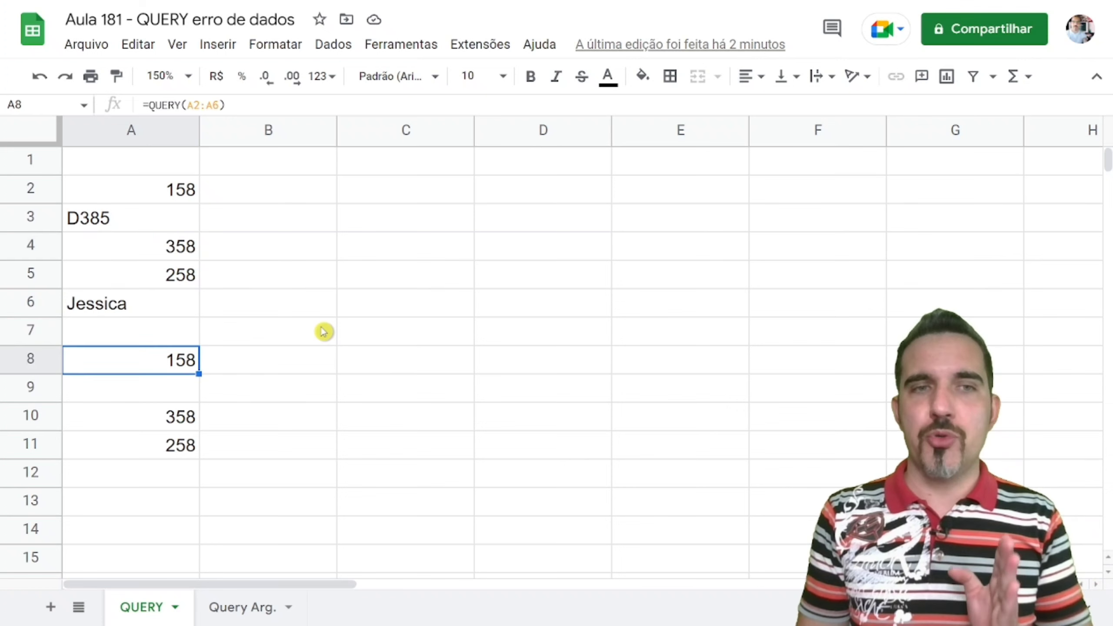
Compare the text in A3 and the number in A5 with the query output in A8:A11.
left_click(120, 213)
left_click(149, 268)
left_click_drag(182, 356, 184, 444)
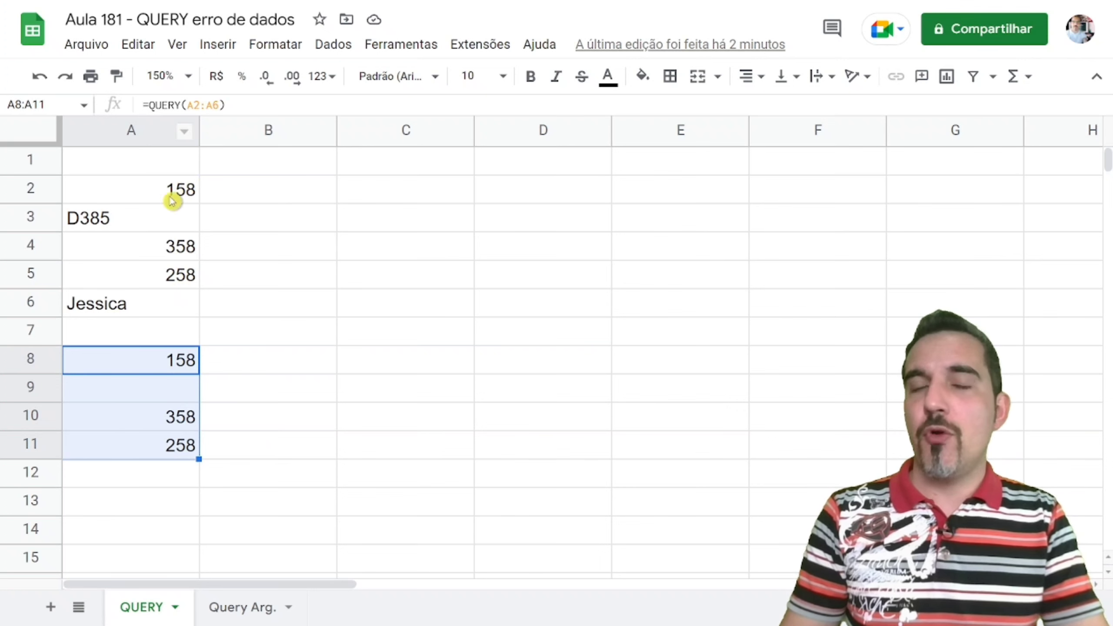
Examine the number format options available for the source range A2:A6.
left_click_drag(166, 189, 166, 302)
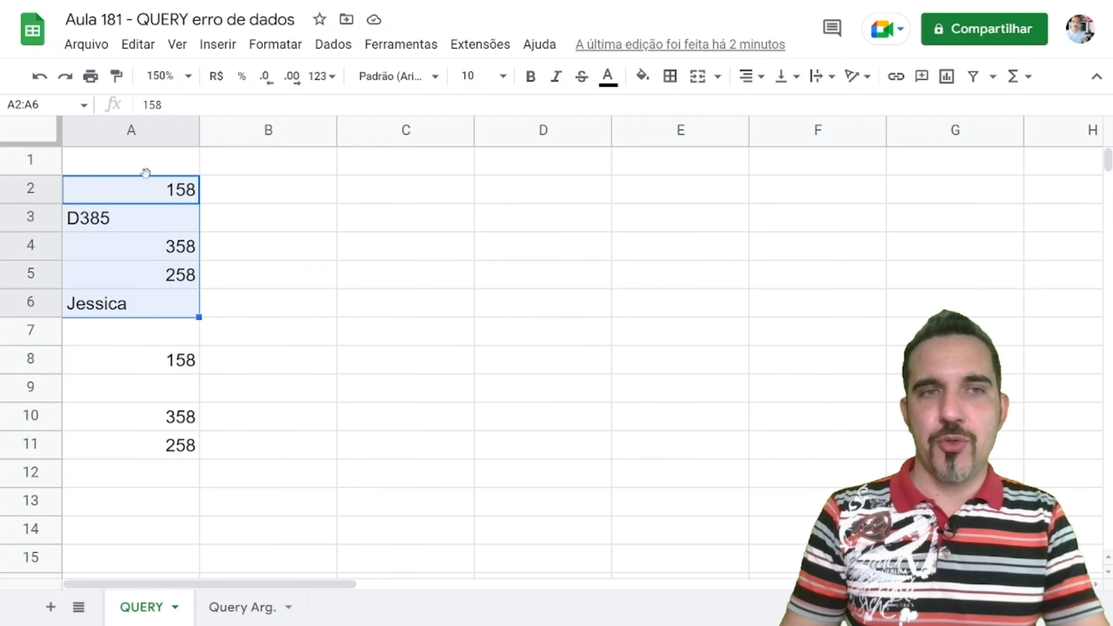
left_click(330, 78)
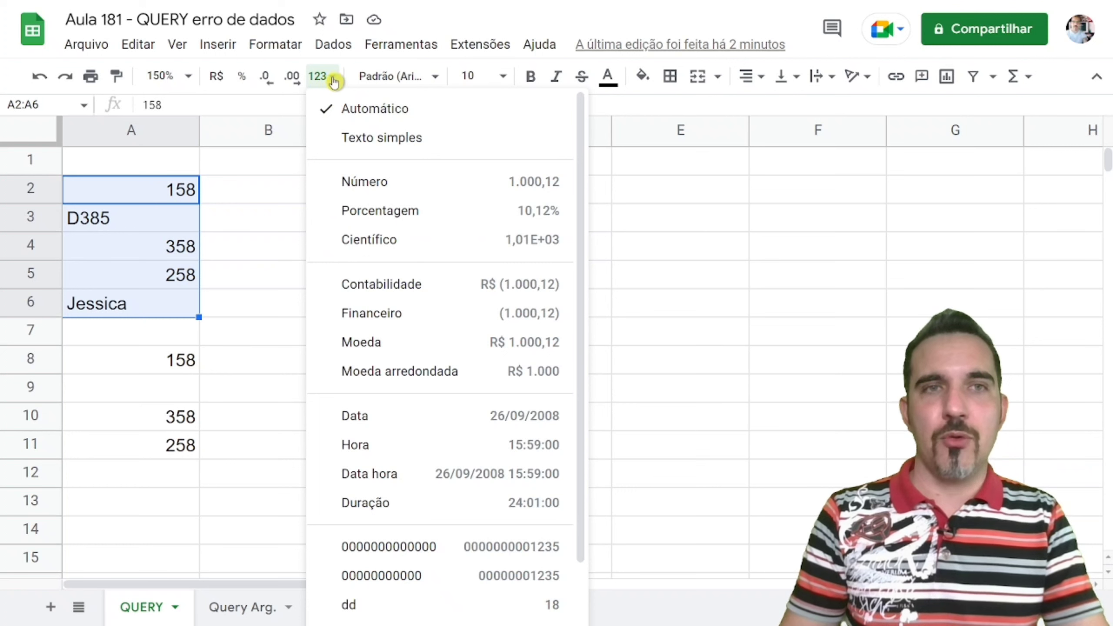
left_click(286, 45)
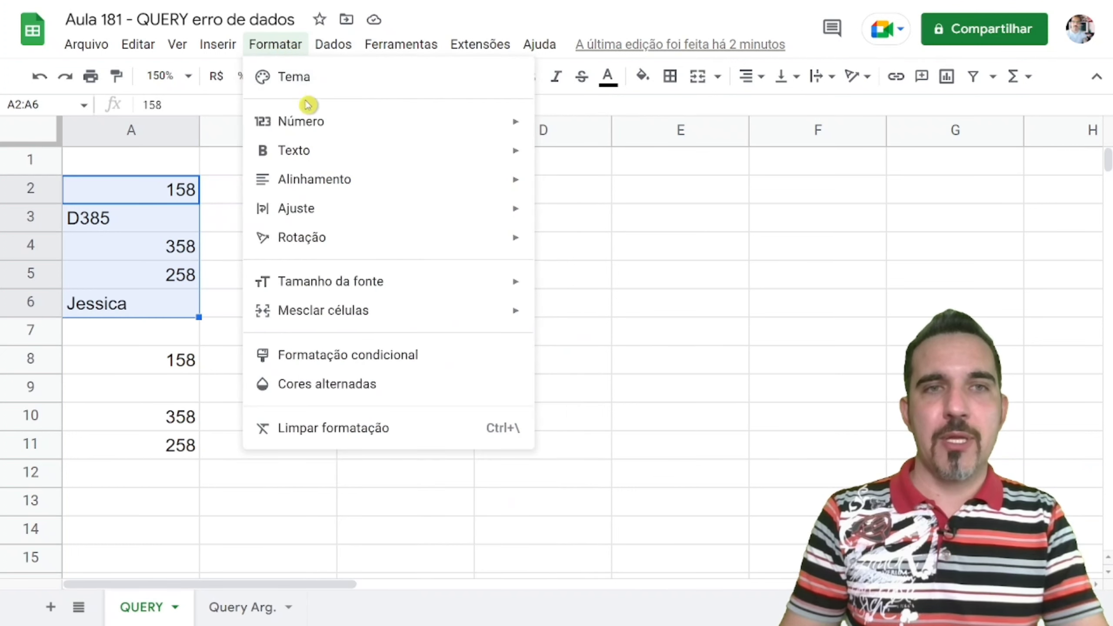
mouse_move(291, 120)
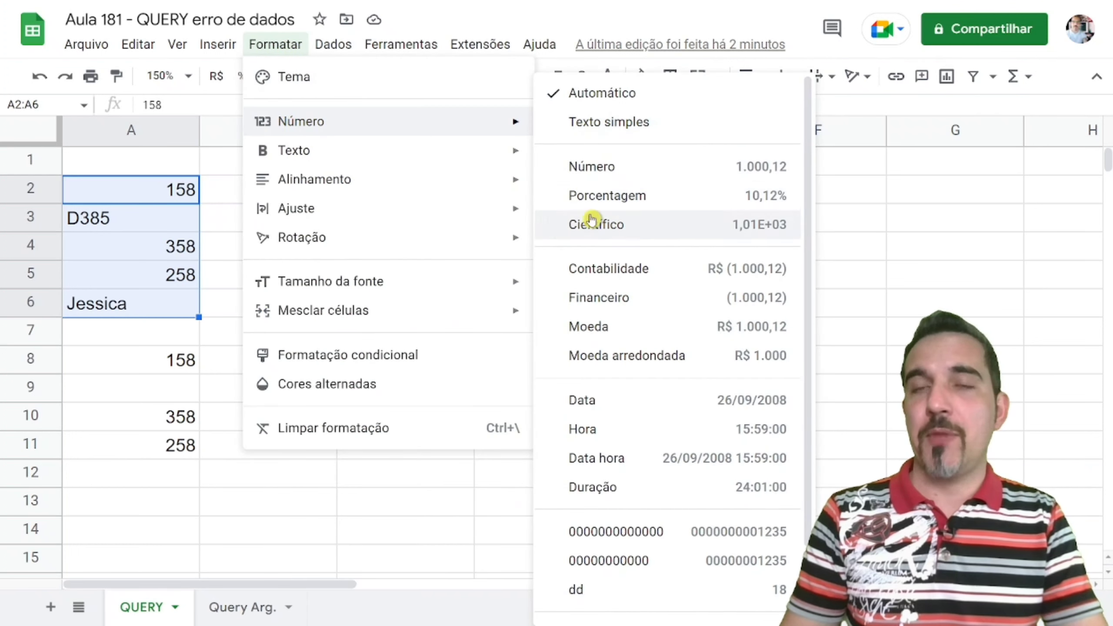
left_click(207, 171)
Format the source range A2:A6 as plain text (Texto simples).
left_click_drag(147, 193, 162, 306)
left_click(333, 81)
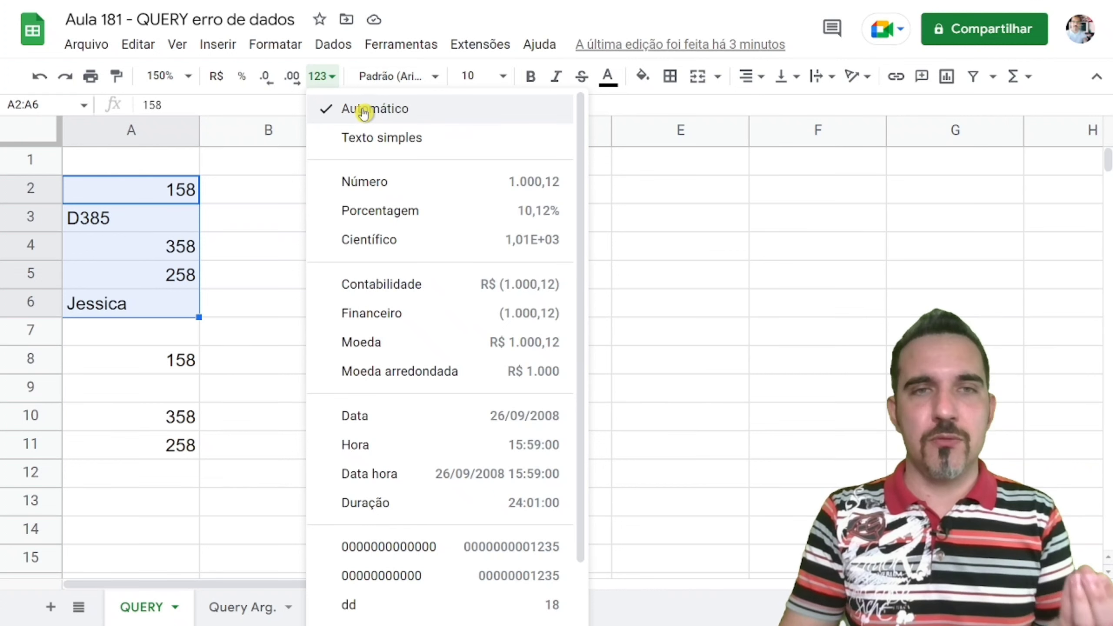
left_click(362, 139)
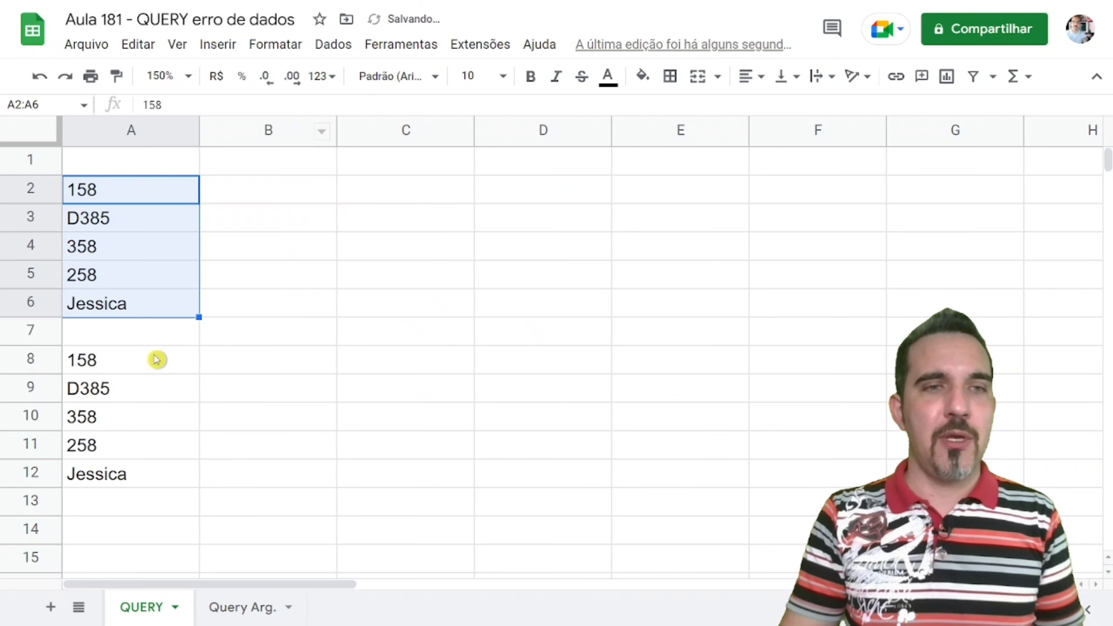
Review the query output in A8:A12 against the plain-text source cells in A2:A6.
left_click_drag(156, 358, 170, 485)
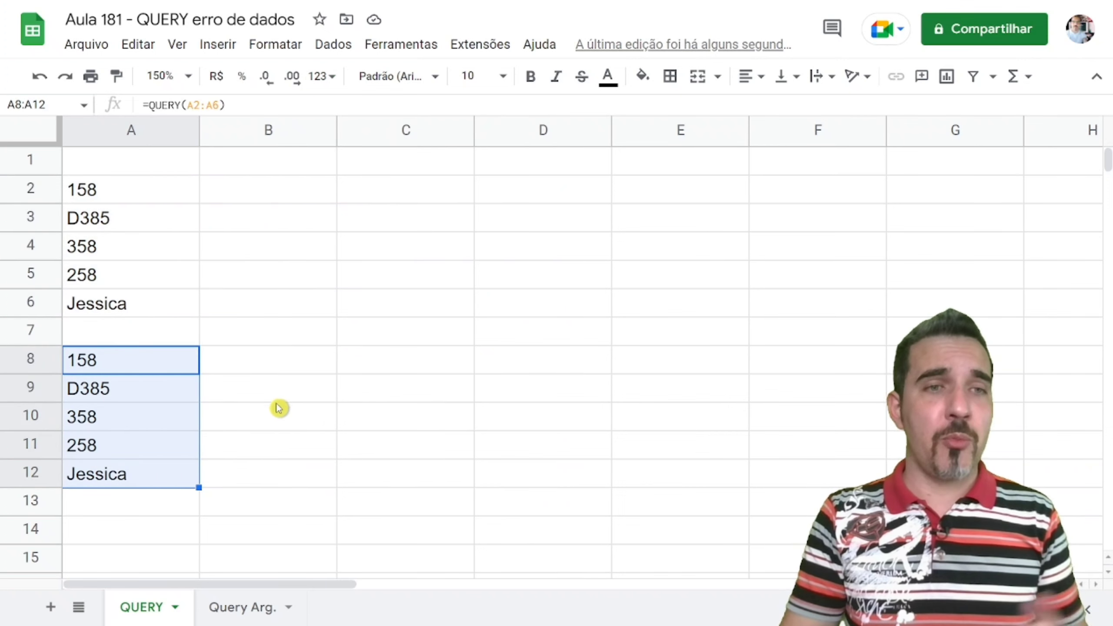
left_click(120, 361)
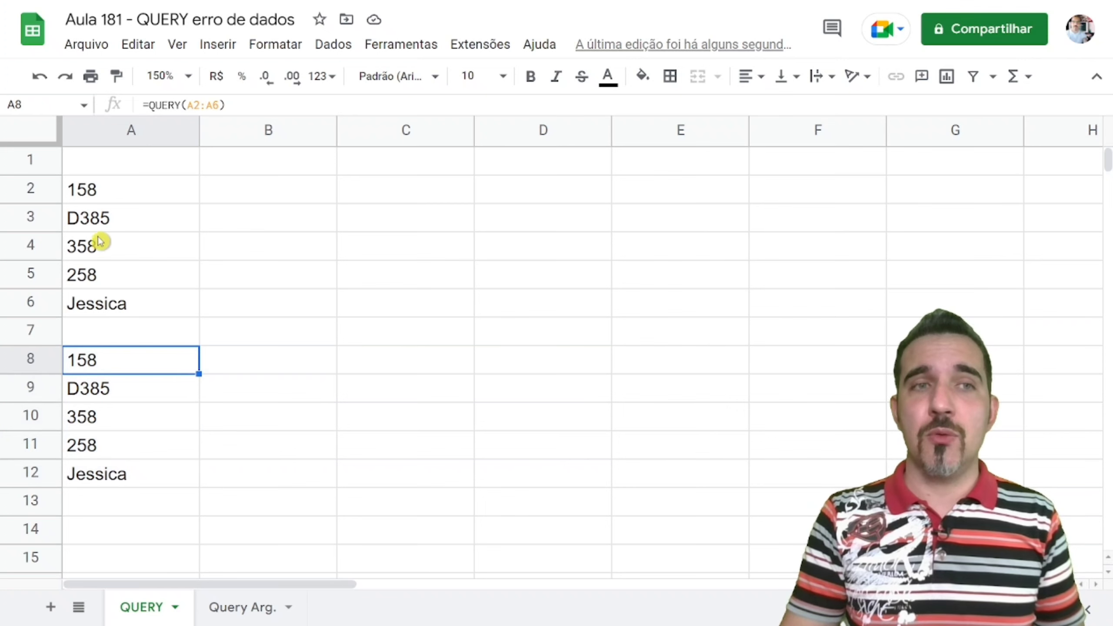
left_click(110, 197)
left_click(134, 253)
left_click(112, 371)
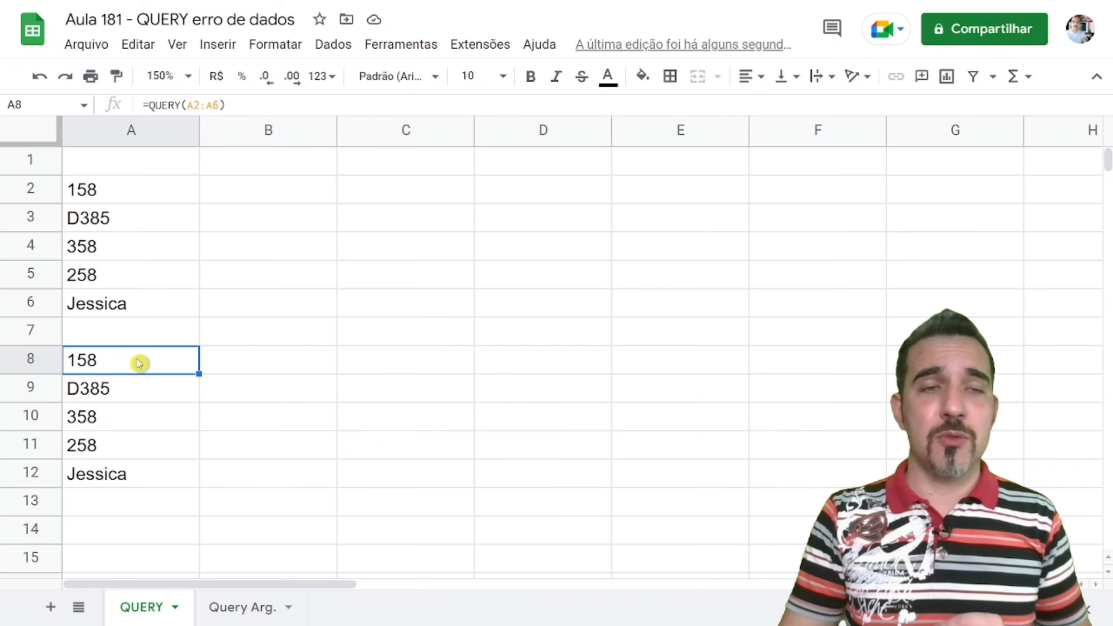
left_click_drag(139, 364, 144, 484)
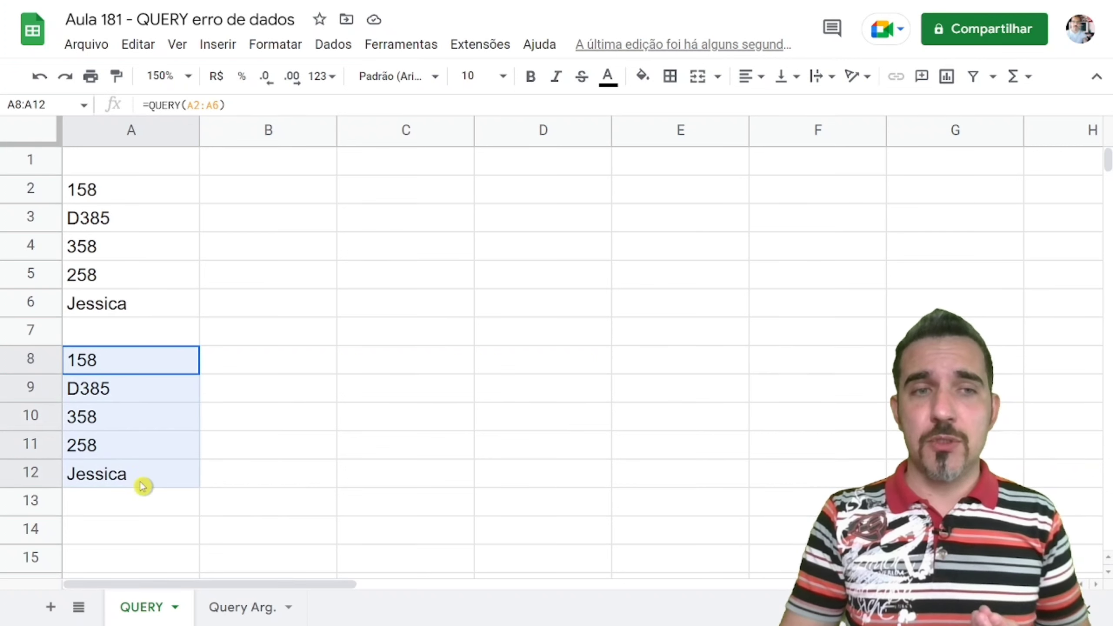